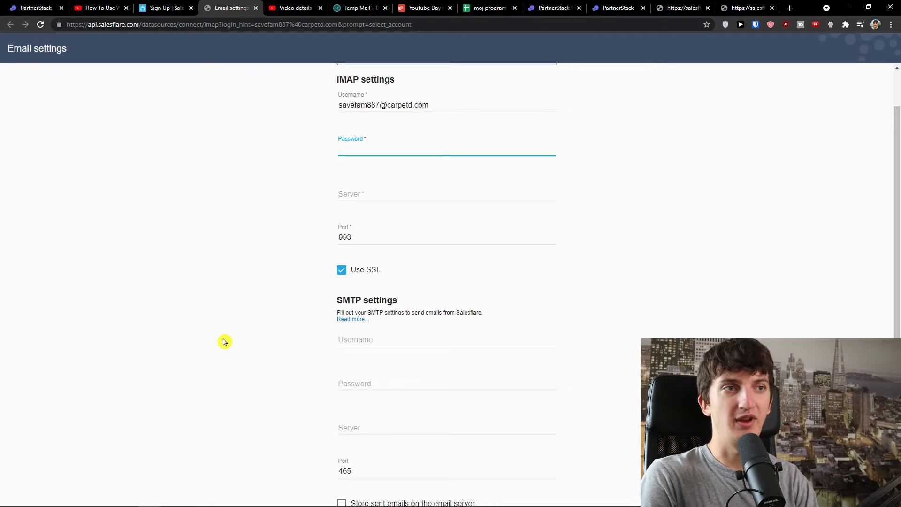
Enter the account password in the IMAP Password field and move to the next field.
text(••)
key(Tab)
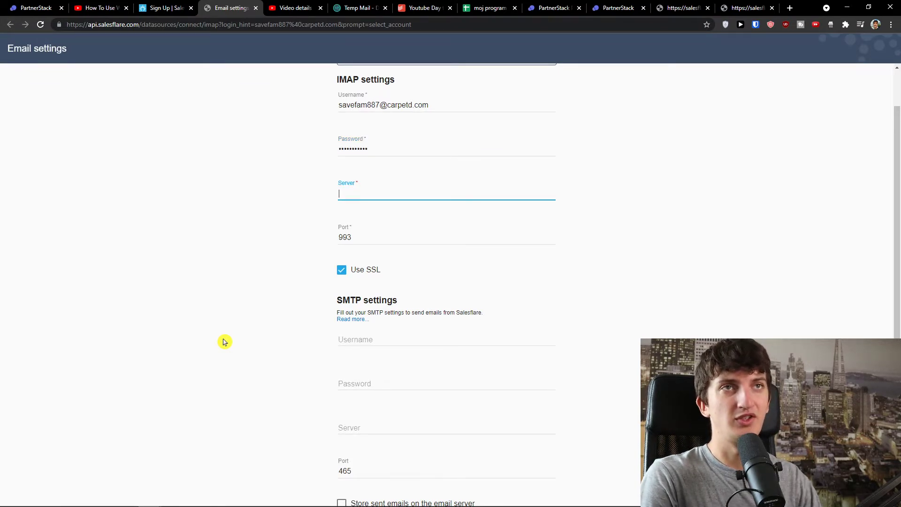
scroll(235, 345, down, 2)
scroll(372, 377, up, 2)
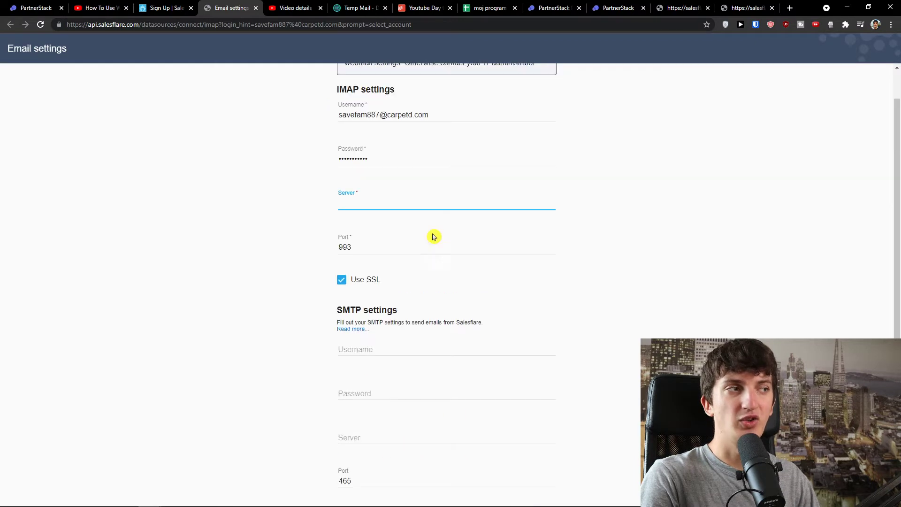
scroll(380, 427, up, 1)
Return to the Salesflare free-trial page offering Google, Office 365, Outlook.com and Other sign-ups.
click(168, 8)
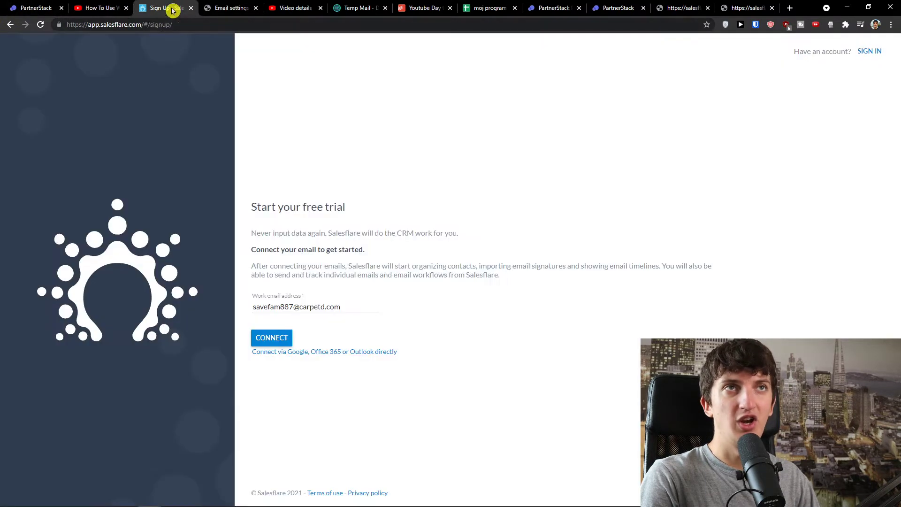
click(10, 25)
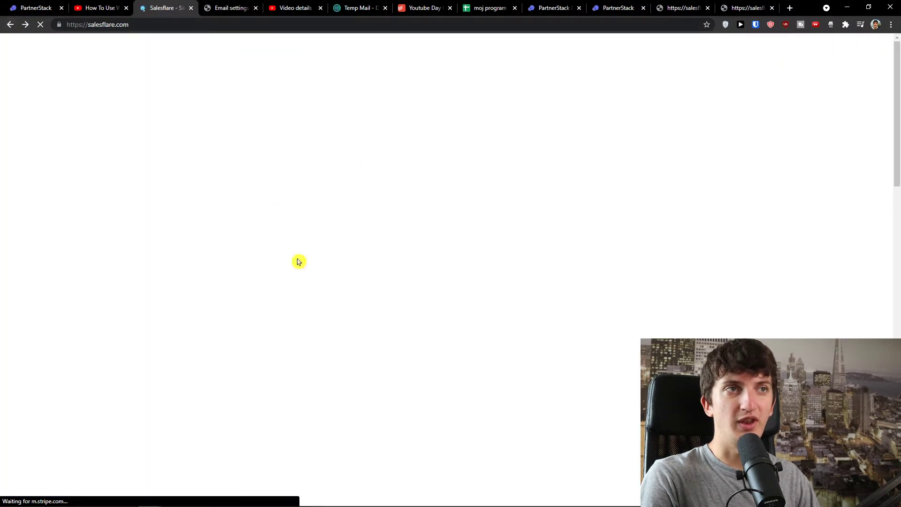
click(231, 7)
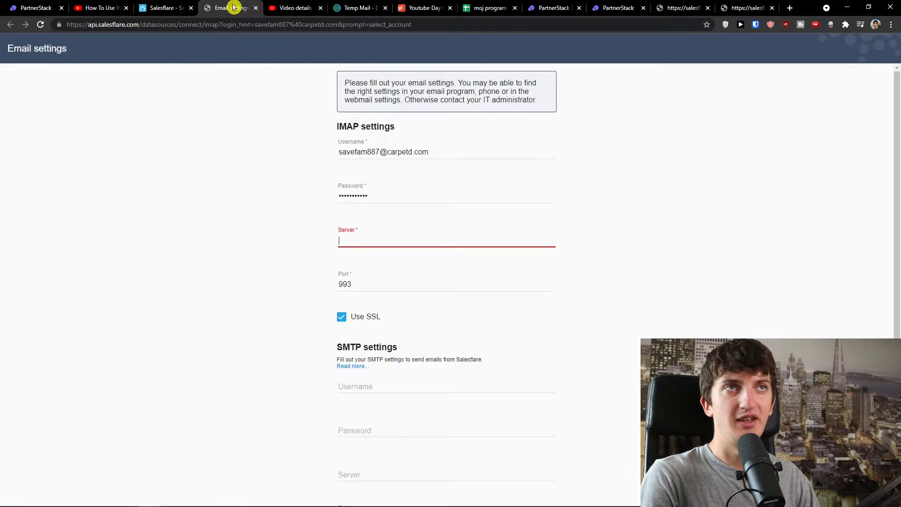
click(168, 4)
click(601, 73)
click(230, 7)
scroll(497, 223, down, 1)
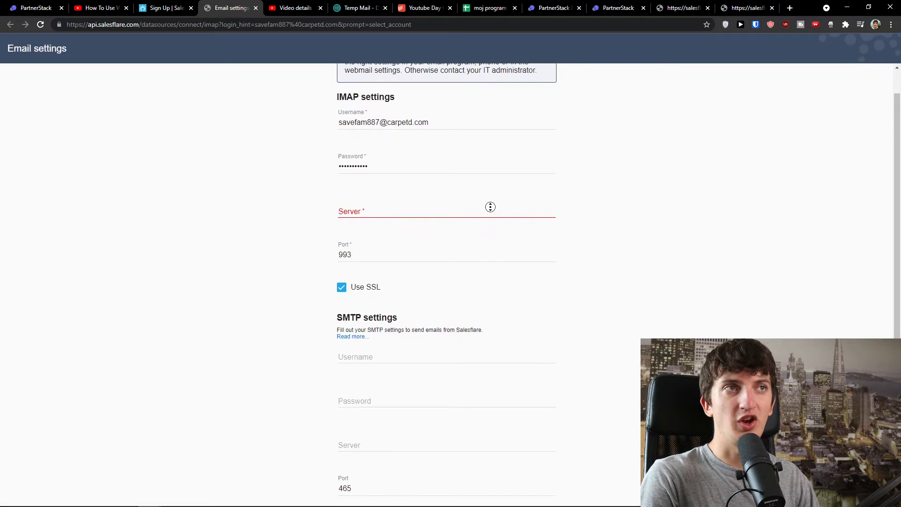
scroll(482, 220, down, 2)
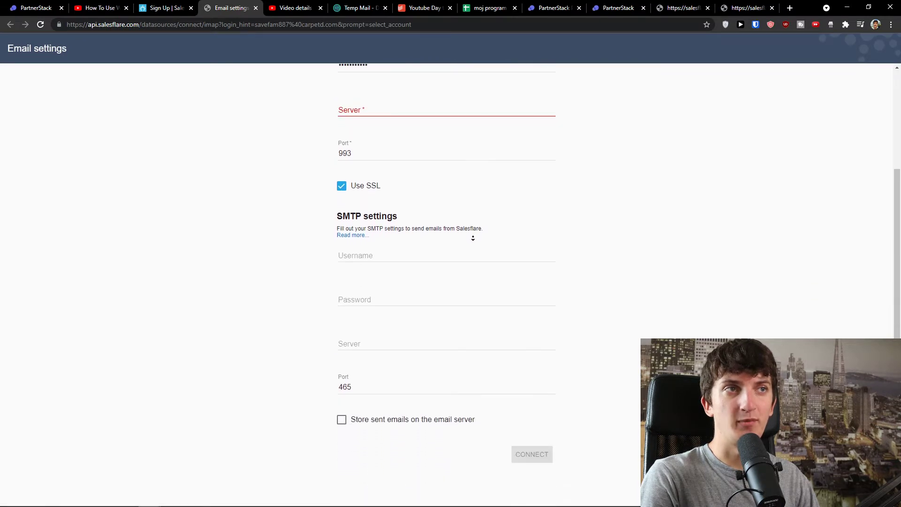
click(155, 5)
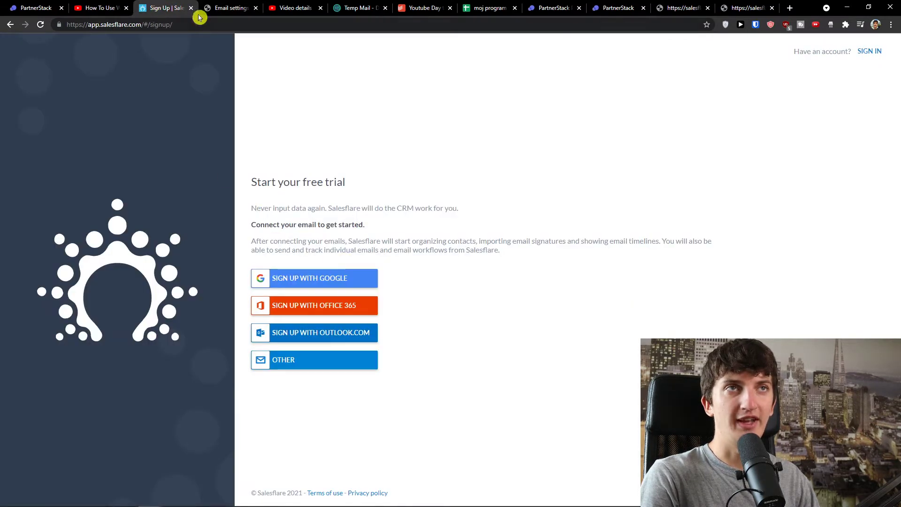
Load the sign-up page in a second tab and pull it into its own window.
key(ctrl+l)
click(230, 4)
key(ctrl+l)
text(https://app.salesflare.com/#/signup/)
key(Return)
click(177, 6)
drag(225, 5, 0, 153)
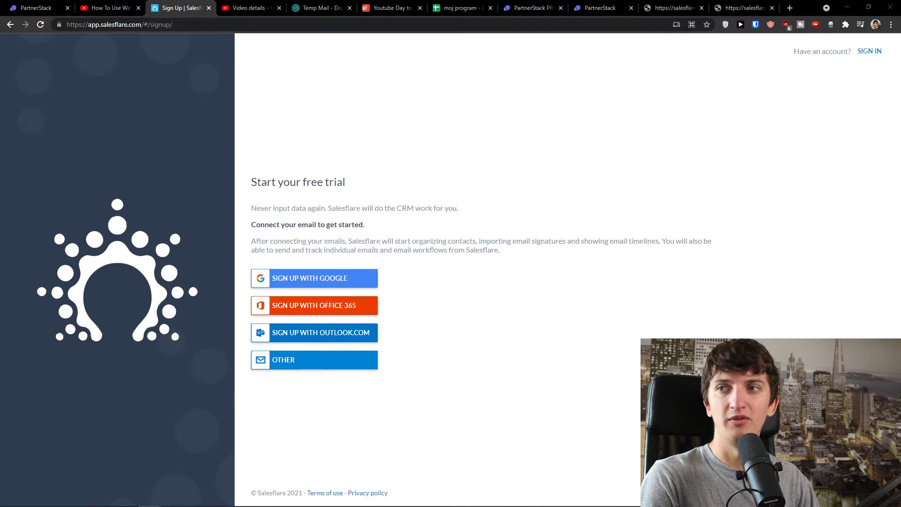
Maximize the Connection successful window and launch the Salesflare web app.
drag(0, 90, 489, 74)
double_click(490, 74)
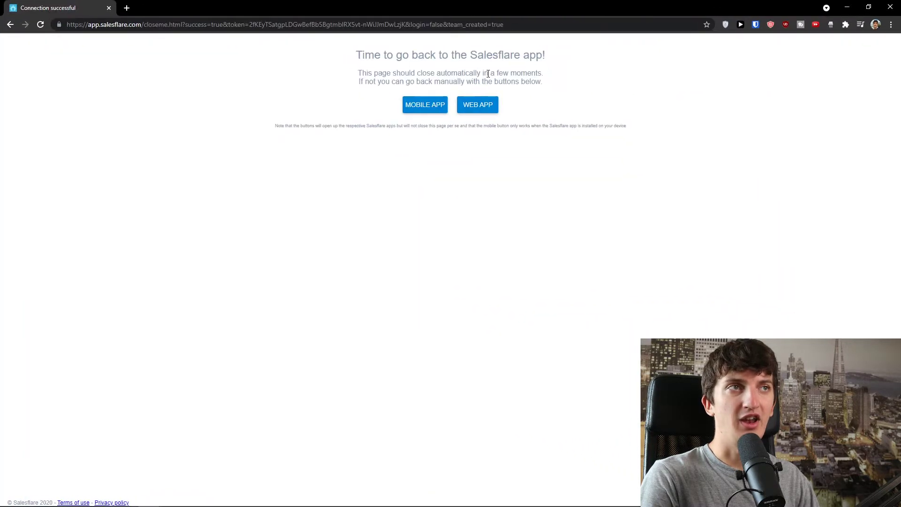
drag(320, 44, 576, 78)
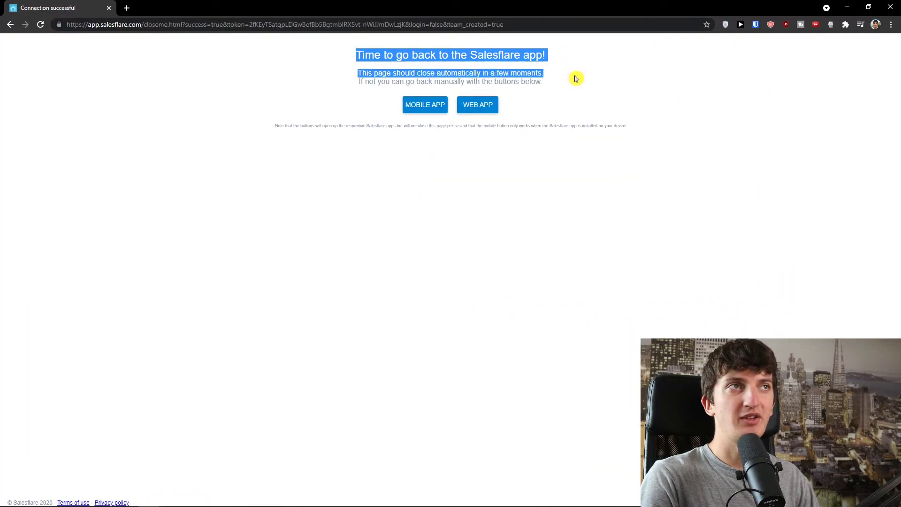
drag(357, 72, 522, 107)
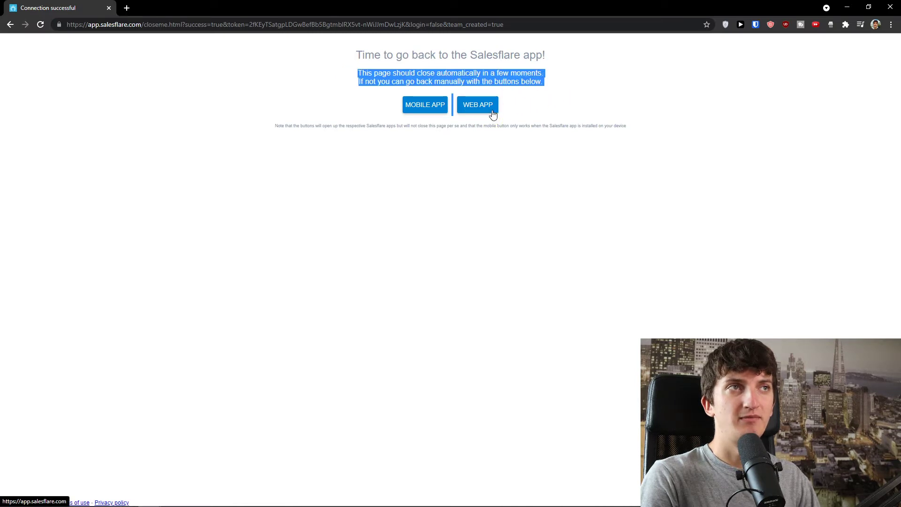
click(493, 114)
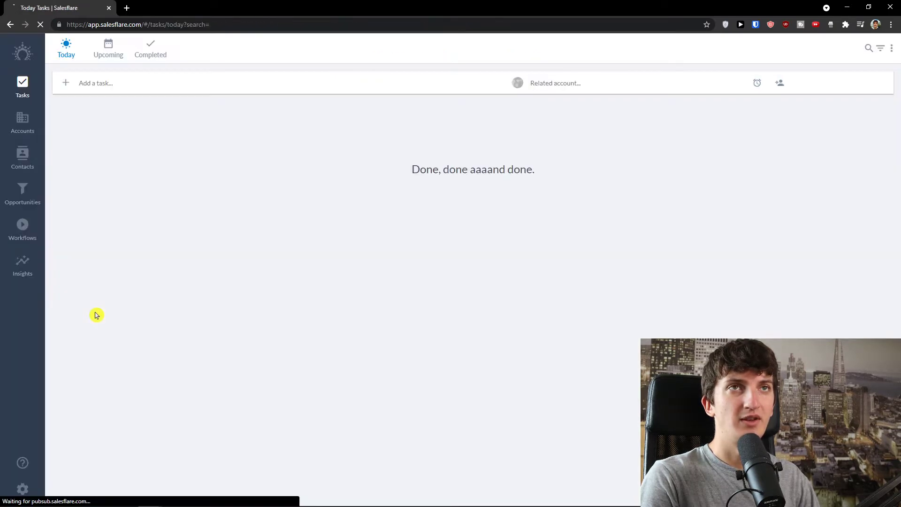
Dismiss the welcome tip, zoom in, and look through Accounts, notifications and today's tasks.
click(563, 194)
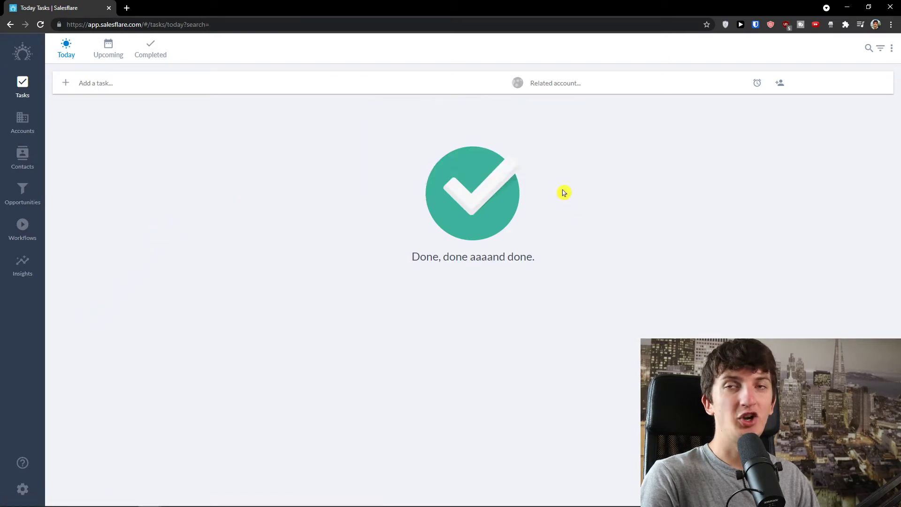
key(ctrl+plus)
key(ctrl+plus)
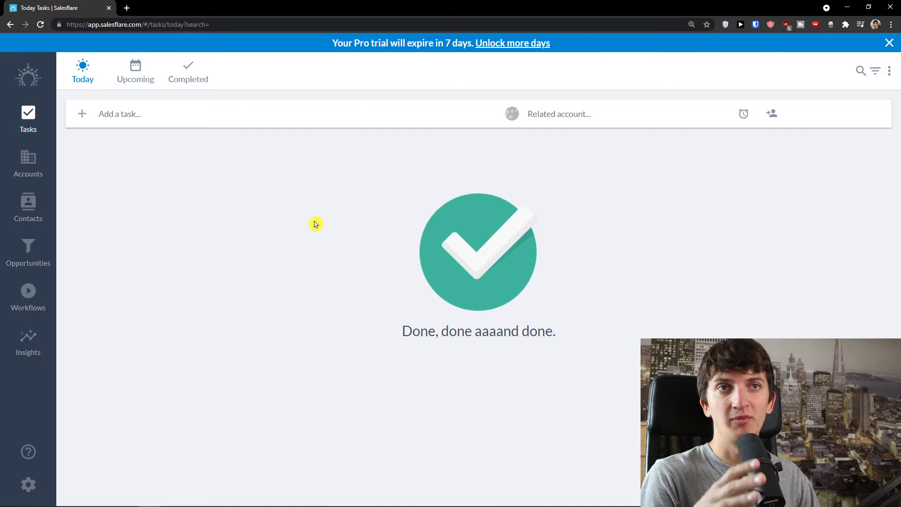
click(27, 183)
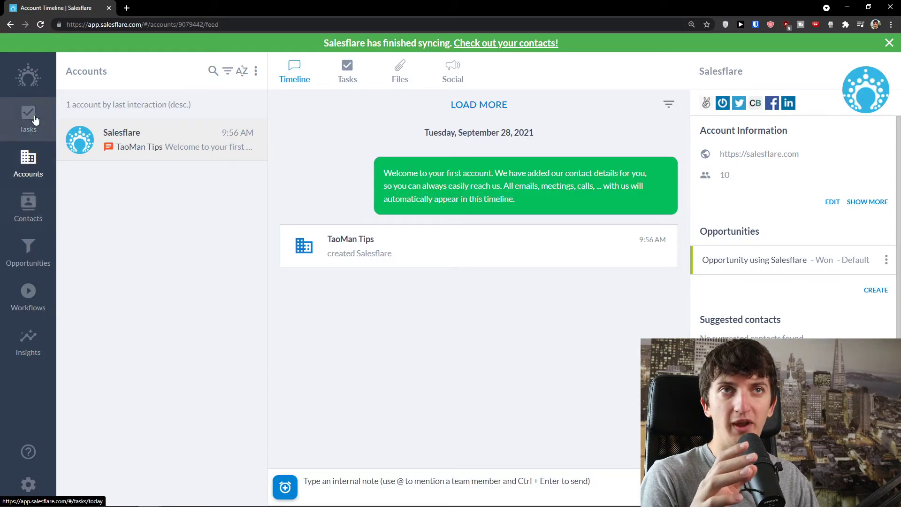
click(40, 91)
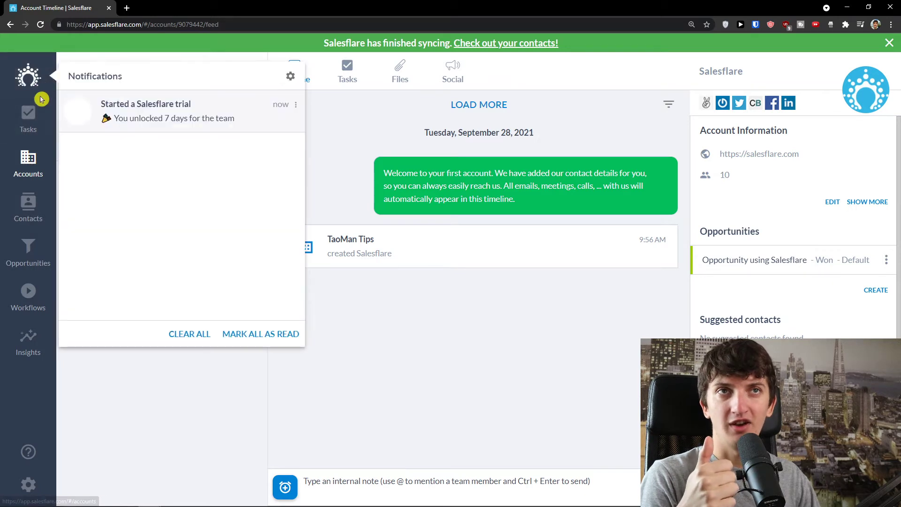
click(29, 120)
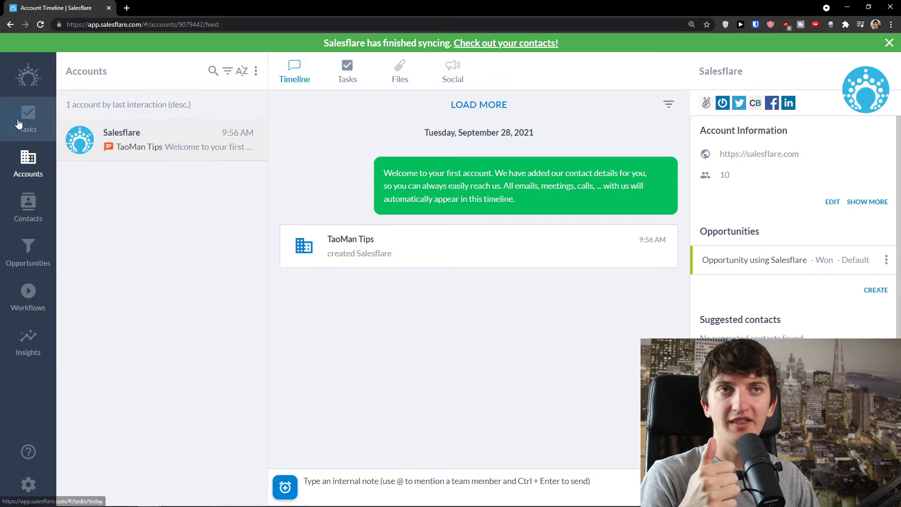
click(29, 168)
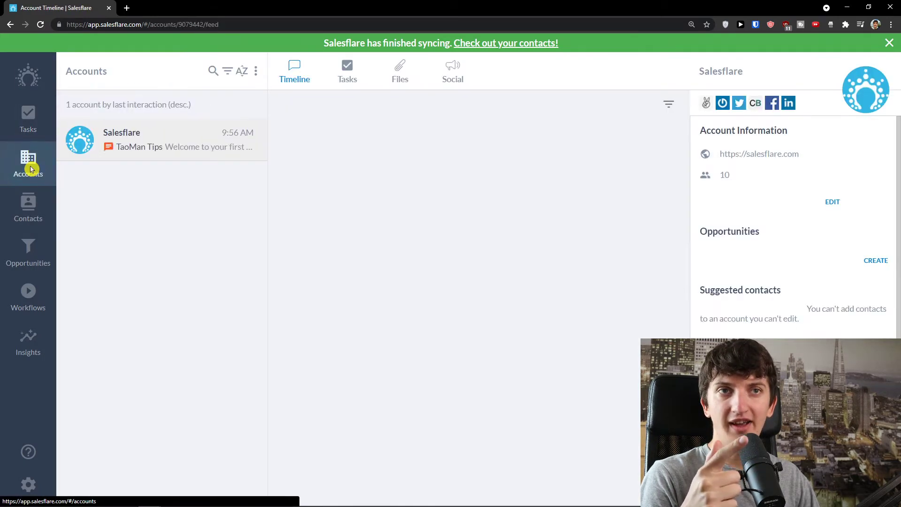
Tour the Customers contacts, Opportunities stages board and Workflows, then return to Accounts.
click(35, 215)
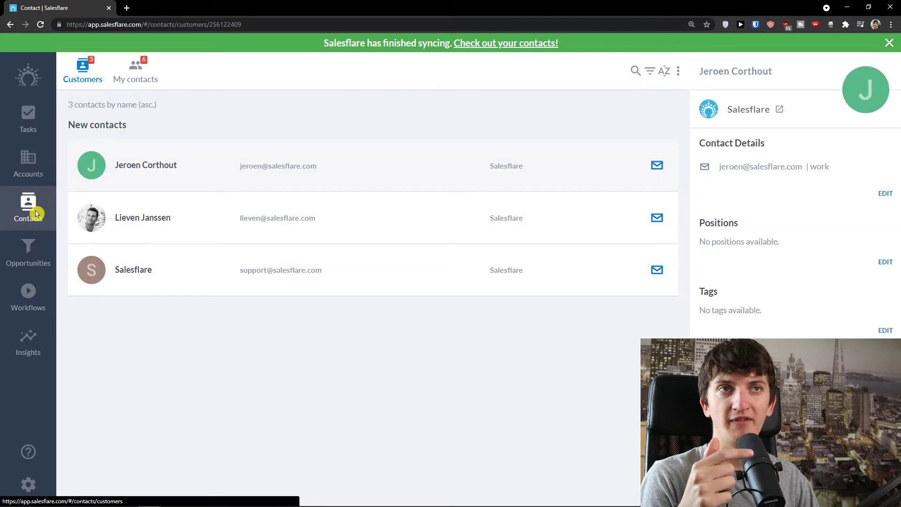
click(474, 229)
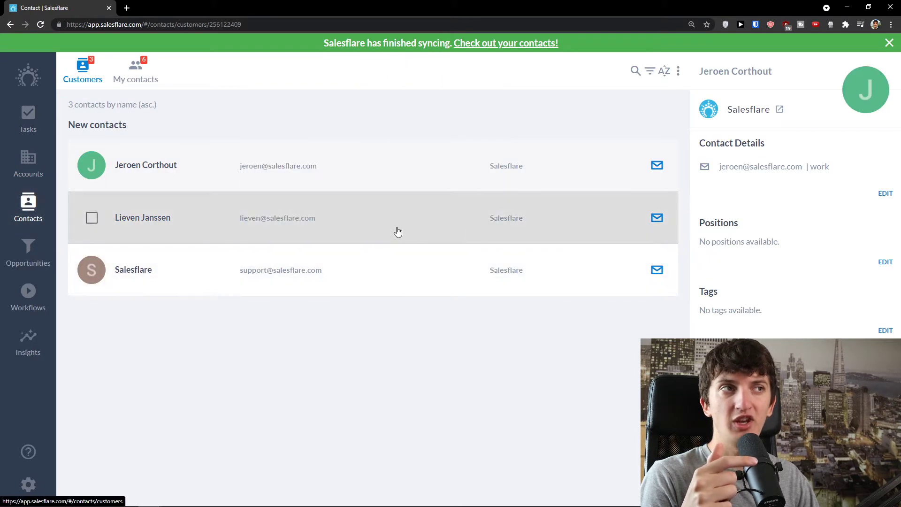
click(41, 262)
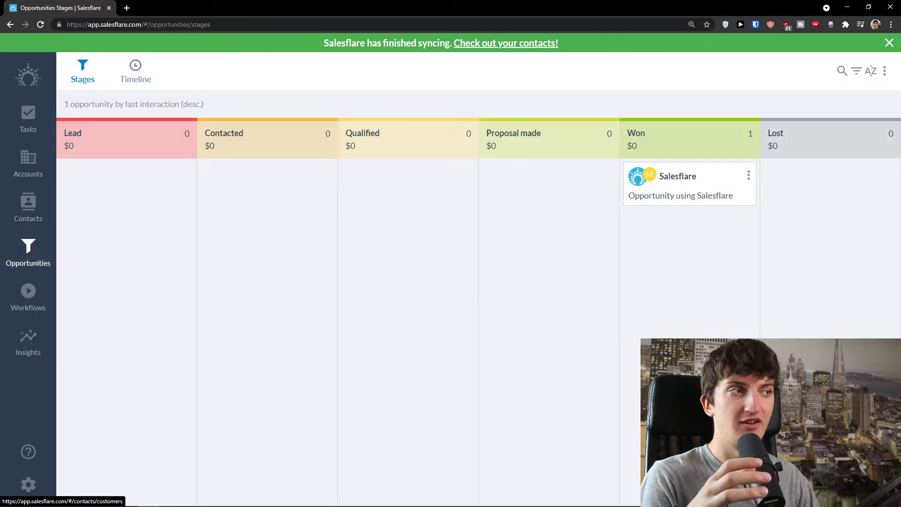
mouse_move(866, 472)
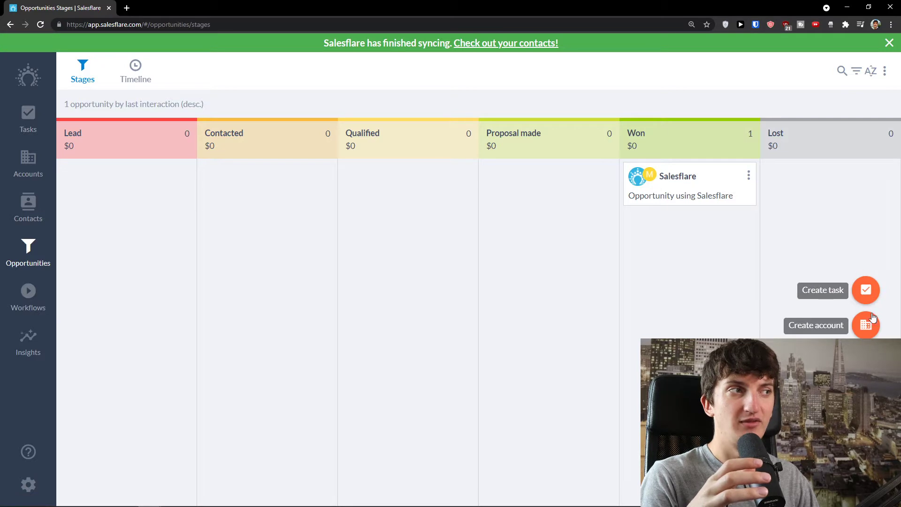
click(41, 298)
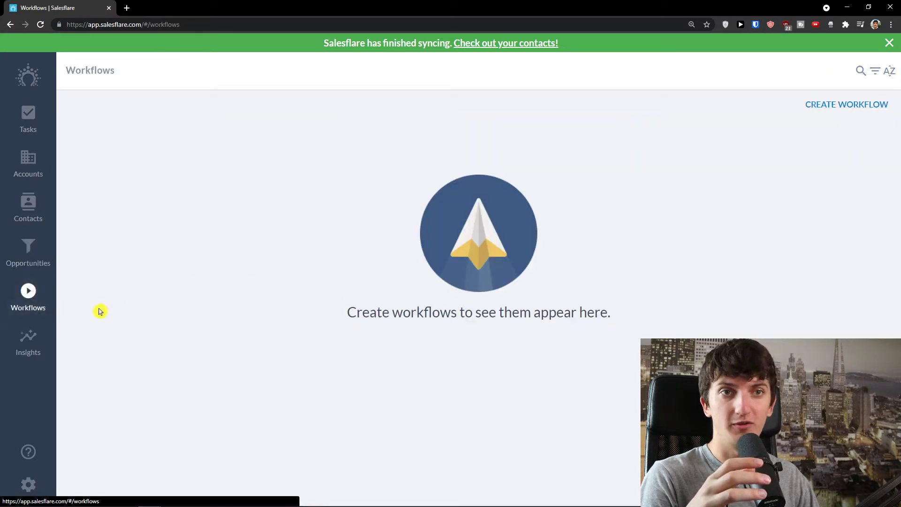
click(36, 174)
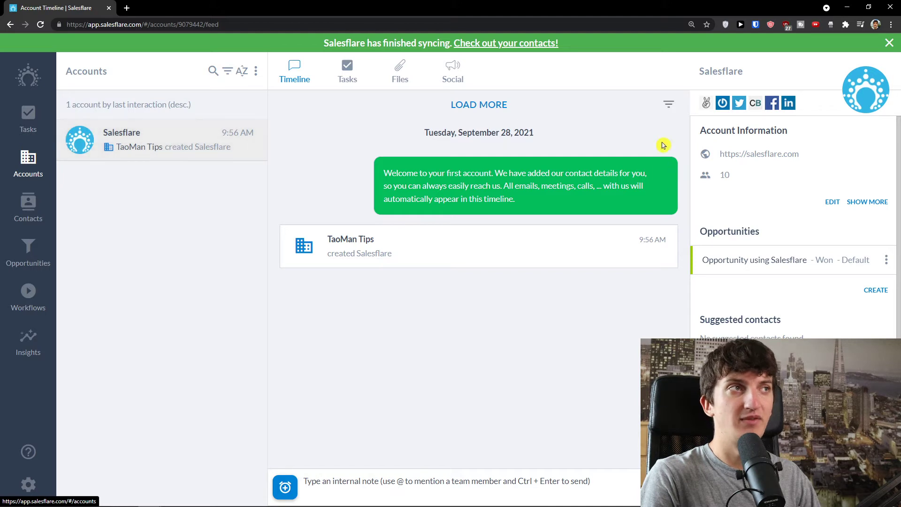
Delete the green welcome message from the Salesflare account timeline.
drag(382, 172, 539, 204)
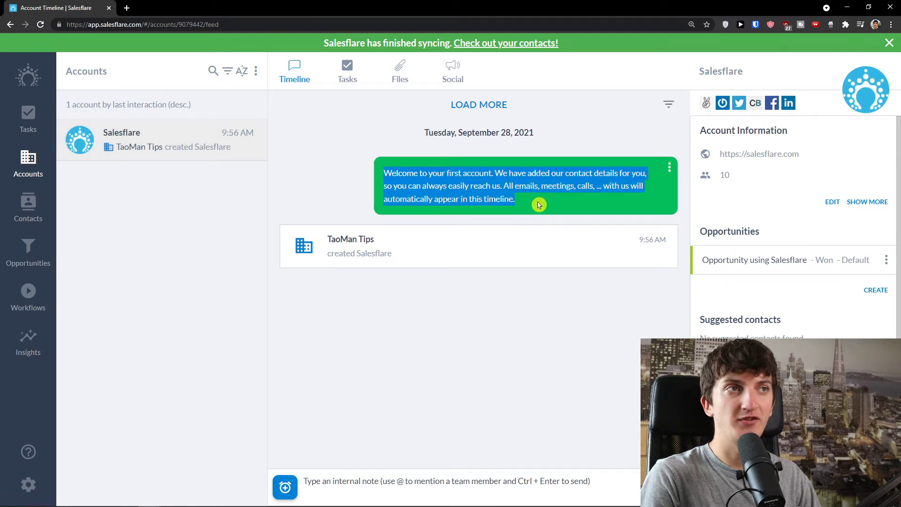
click(528, 205)
drag(479, 187, 539, 207)
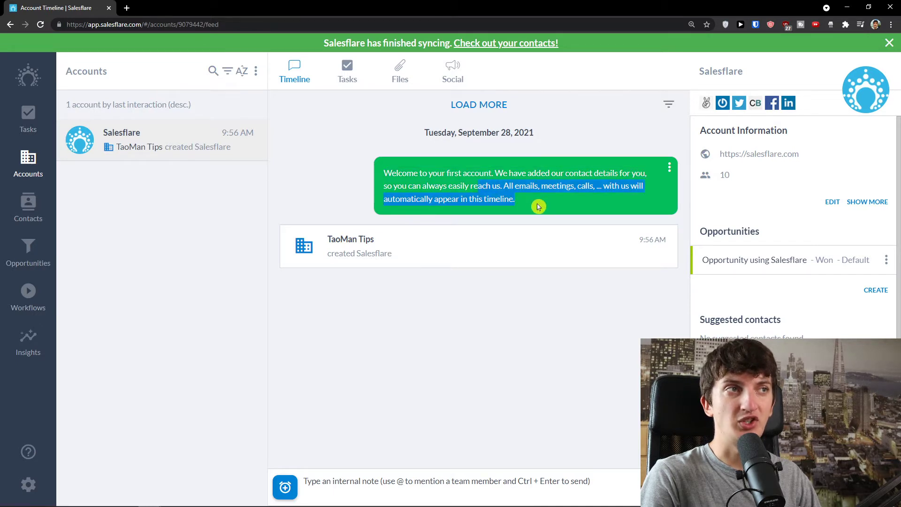
click(669, 168)
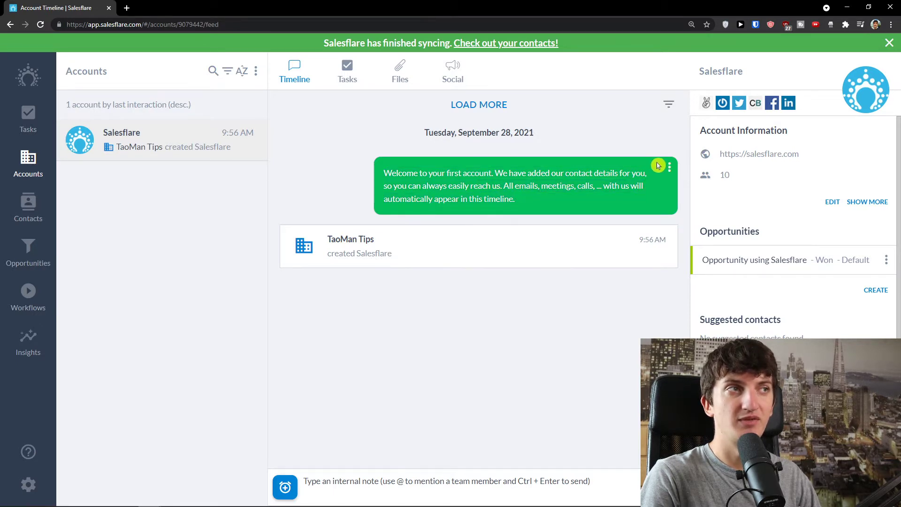
click(638, 204)
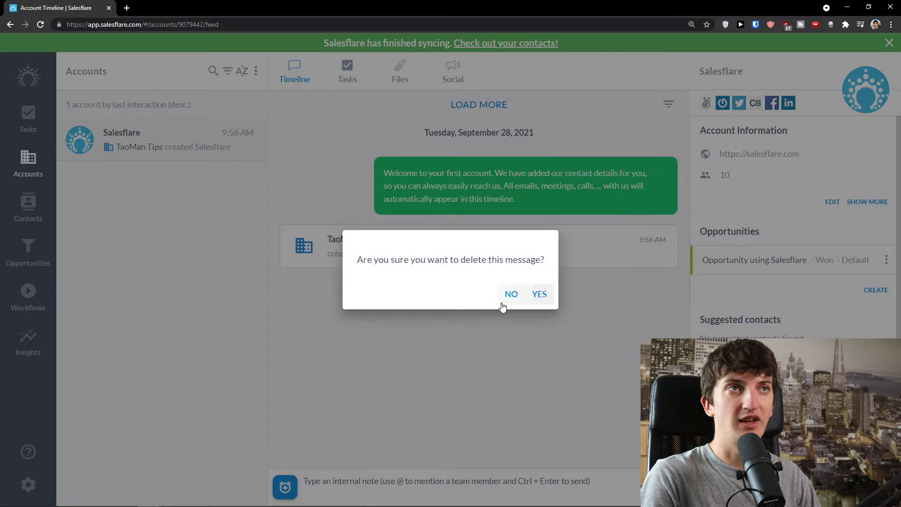
click(543, 299)
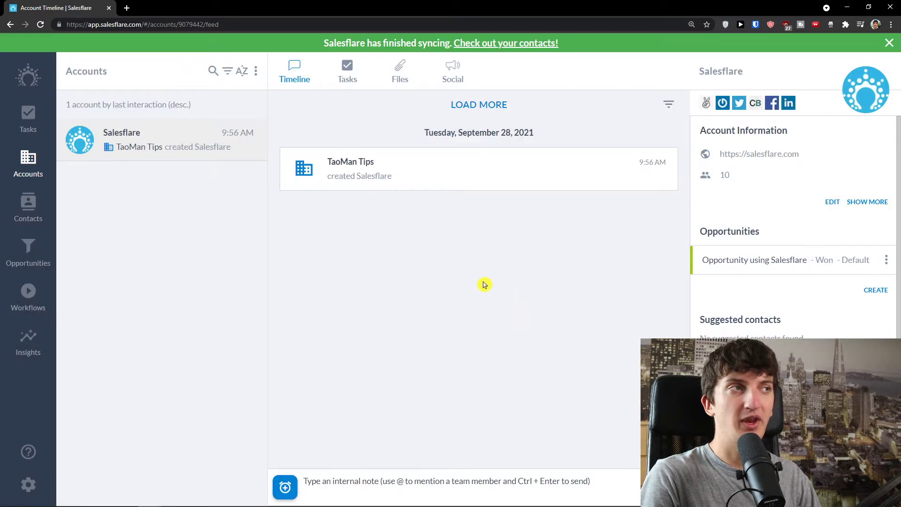
mouse_move(866, 472)
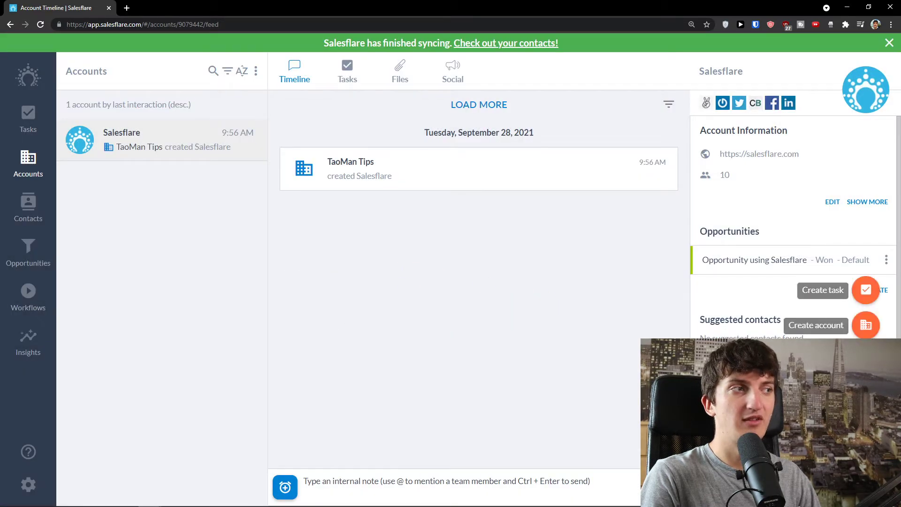
Fill a new account form: Sun Account Company, website, roof-selling description, size 10, company e-mail.
click(868, 329)
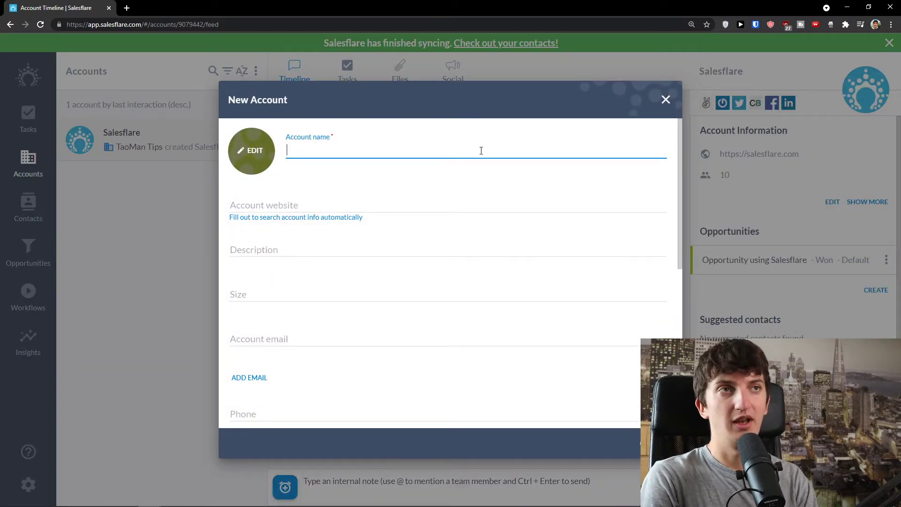
text(Sun Account Company)
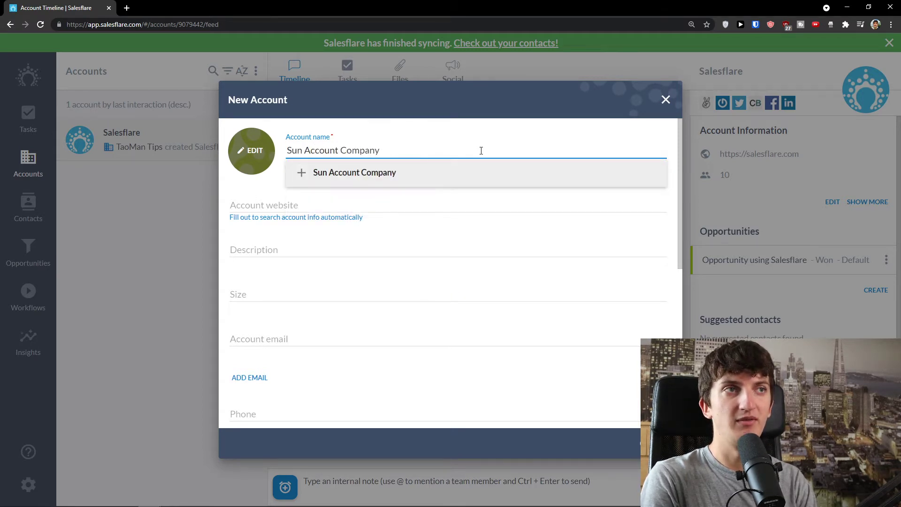
click(444, 172)
click(328, 203)
text(suncompany.com)
key(Tab)
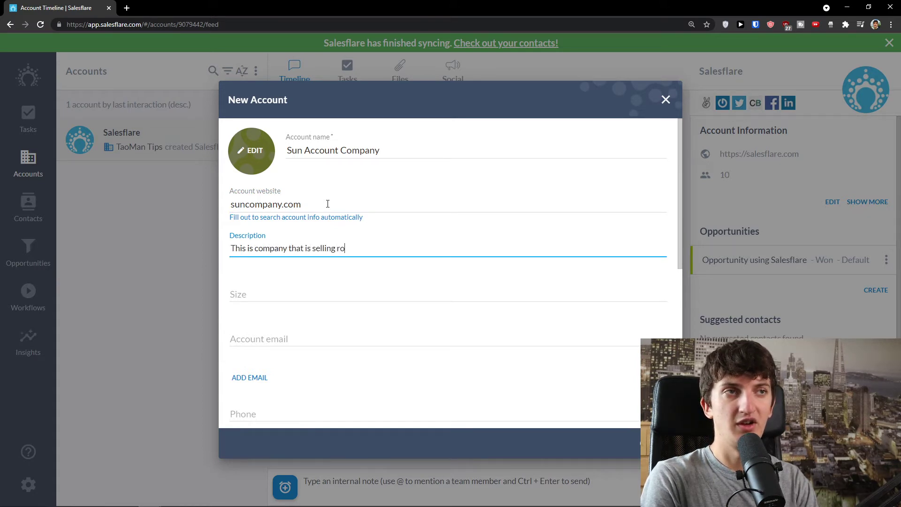
text(s)
key(Tab)
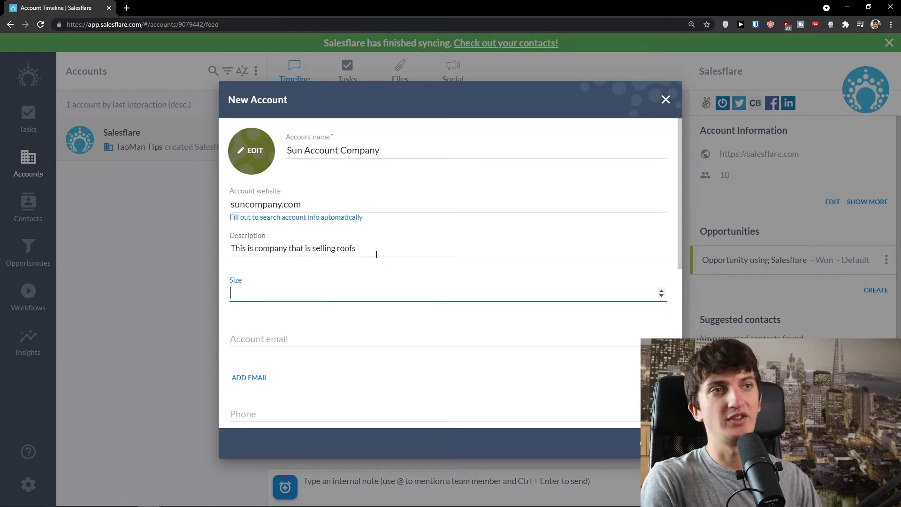
key(Tab)
scroll(375, 286, down, 2)
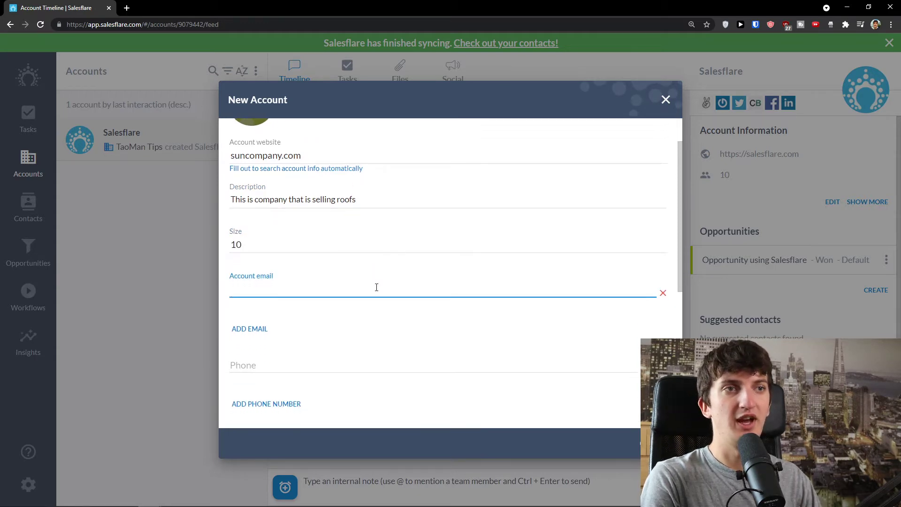
click(286, 261)
scroll(285, 277, up, 1)
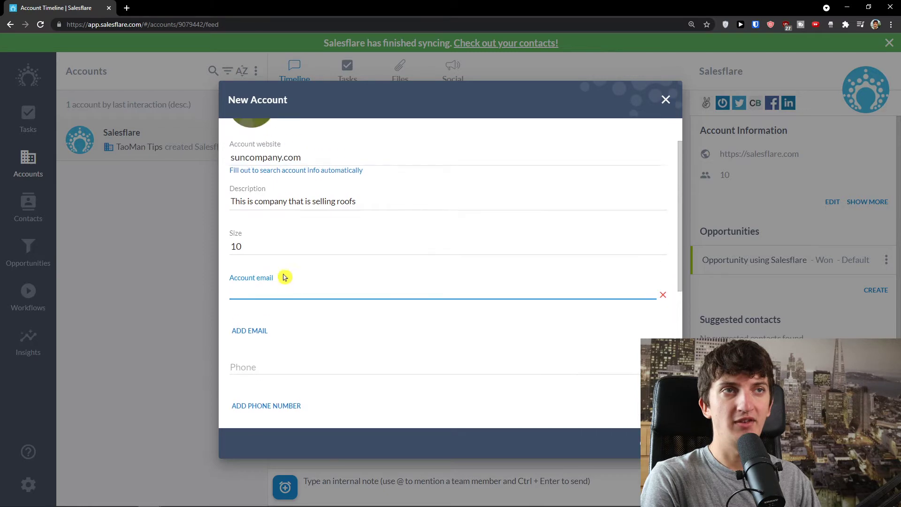
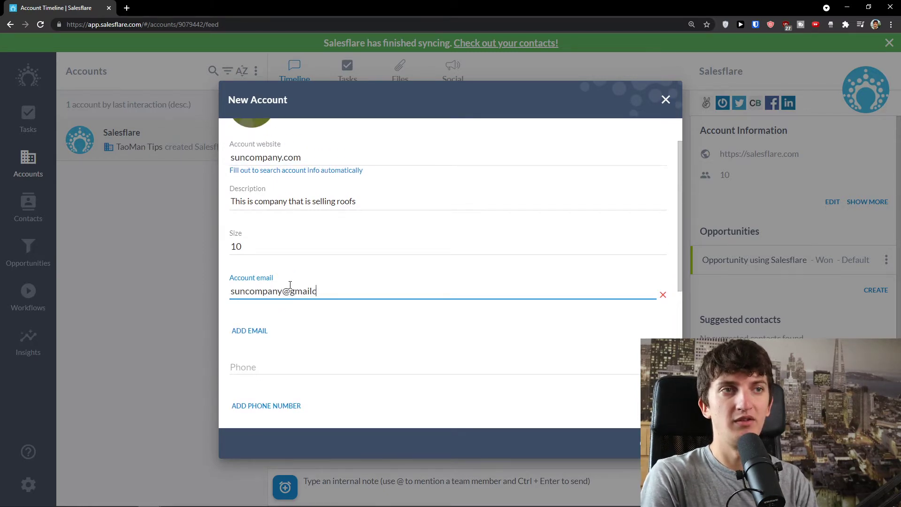
Review the completed account form zoomed in and save the new account.
scroll(252, 329, down, 2)
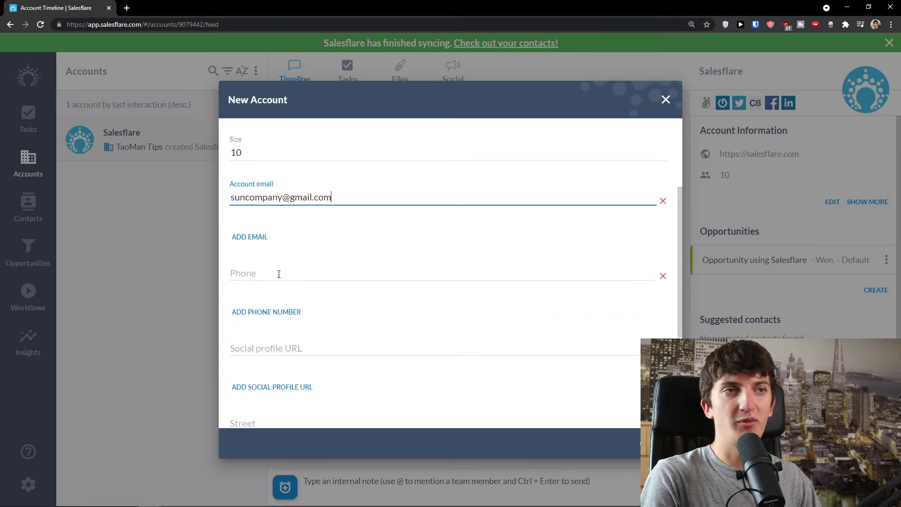
scroll(282, 291, down, 1)
scroll(288, 311, down, 1)
scroll(281, 309, down, 2)
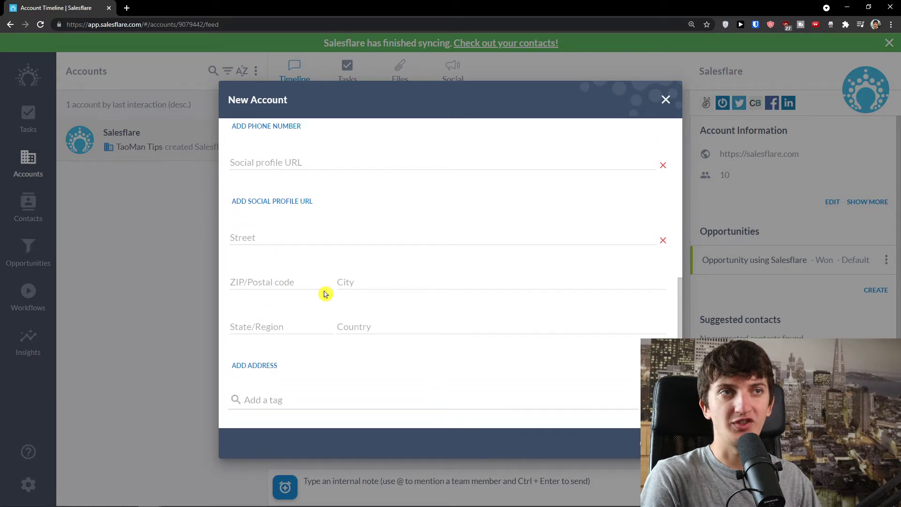
key(ctrl+plus)
scroll(263, 254, down, 1)
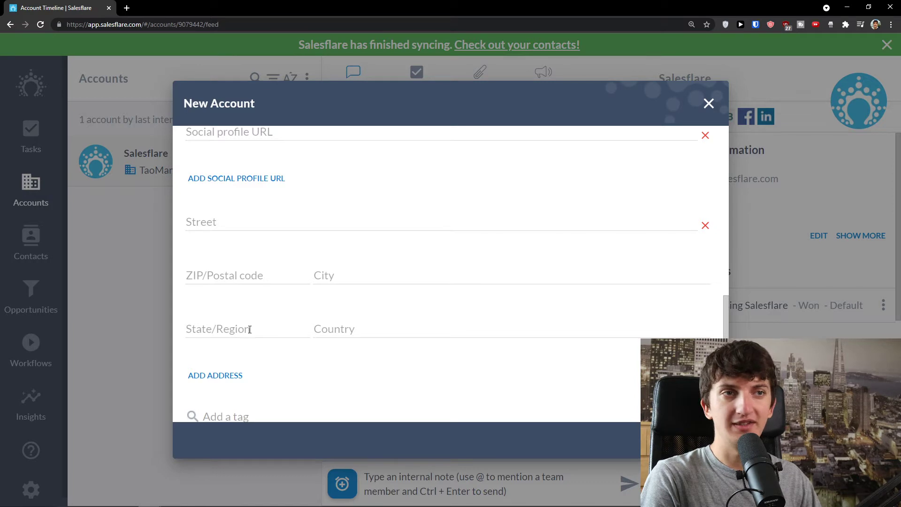
scroll(253, 326, down, 1)
scroll(275, 372, up, 5)
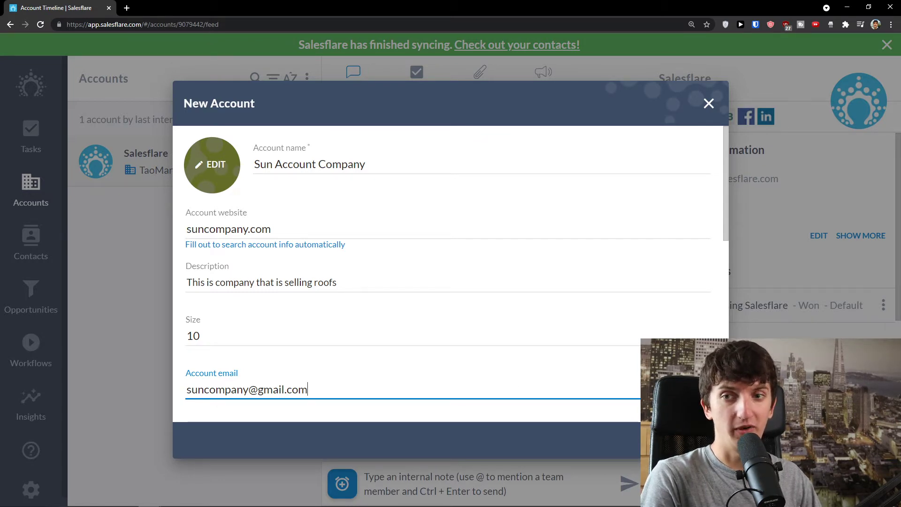
click(698, 440)
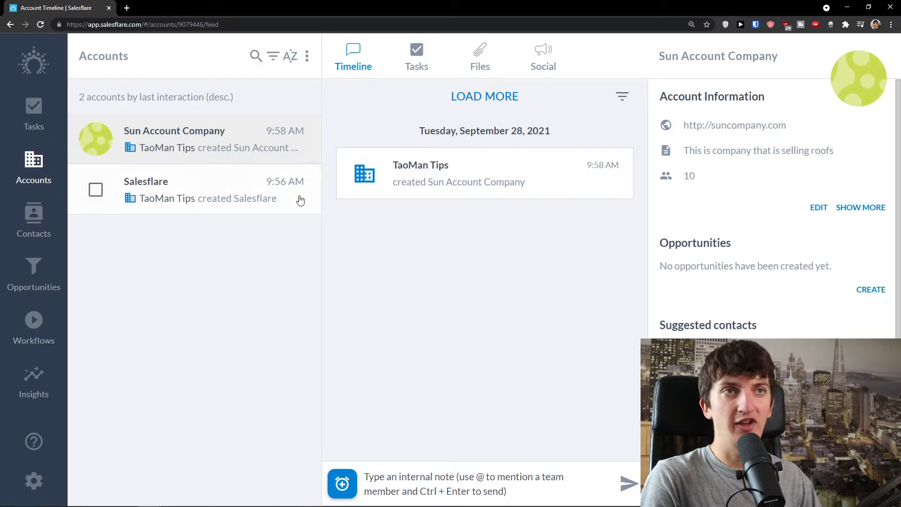
Switch between the Salesflare and Sun Account Company accounts to view the new account's timeline.
click(202, 211)
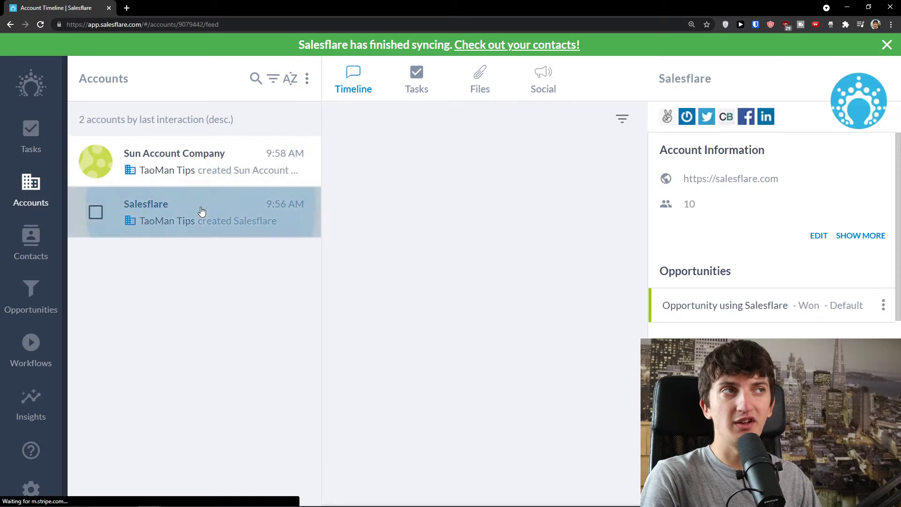
click(147, 156)
click(217, 203)
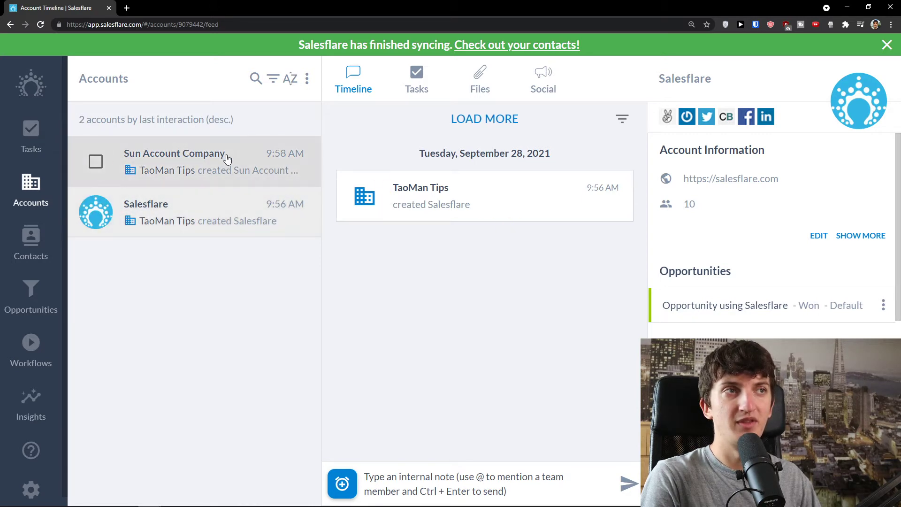
scroll(770, 305, down, 3)
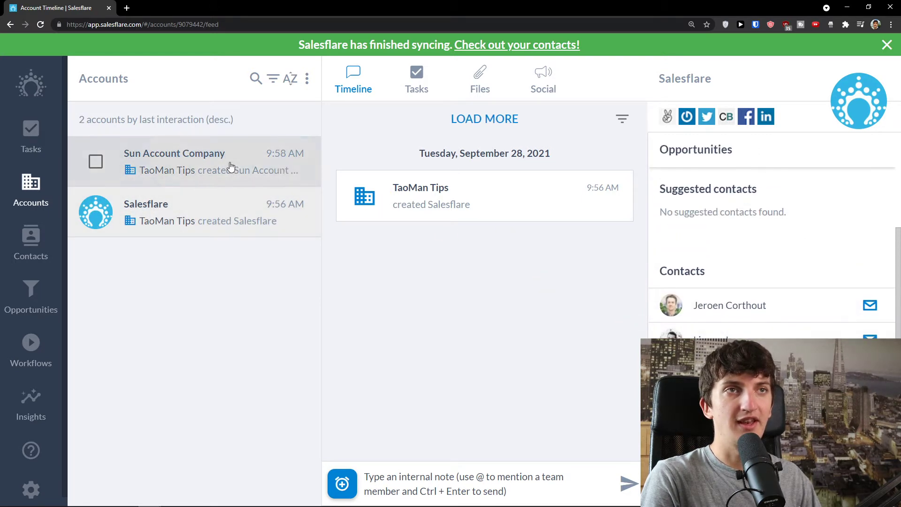
click(231, 165)
scroll(725, 306, down, 2)
scroll(727, 327, down, 1)
scroll(727, 327, up, 5)
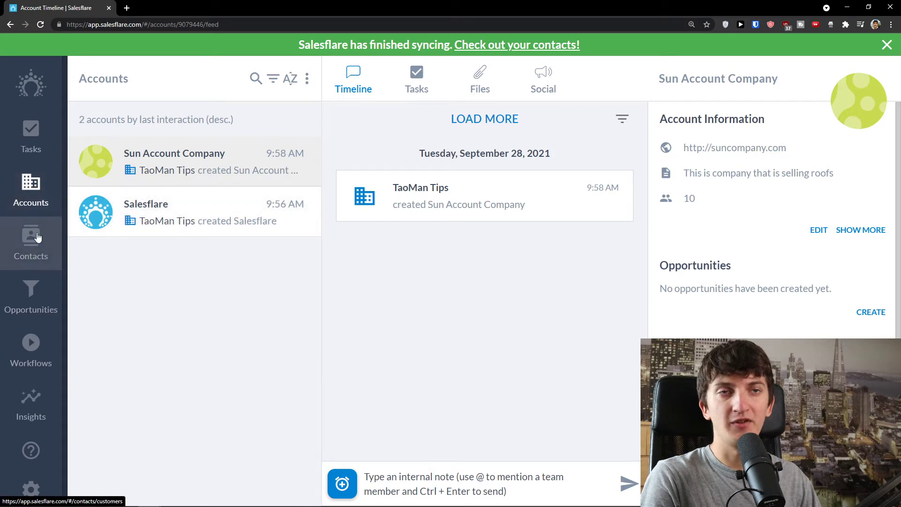
Show the Customers contact list and the plus button's create options, including Create contact.
click(37, 237)
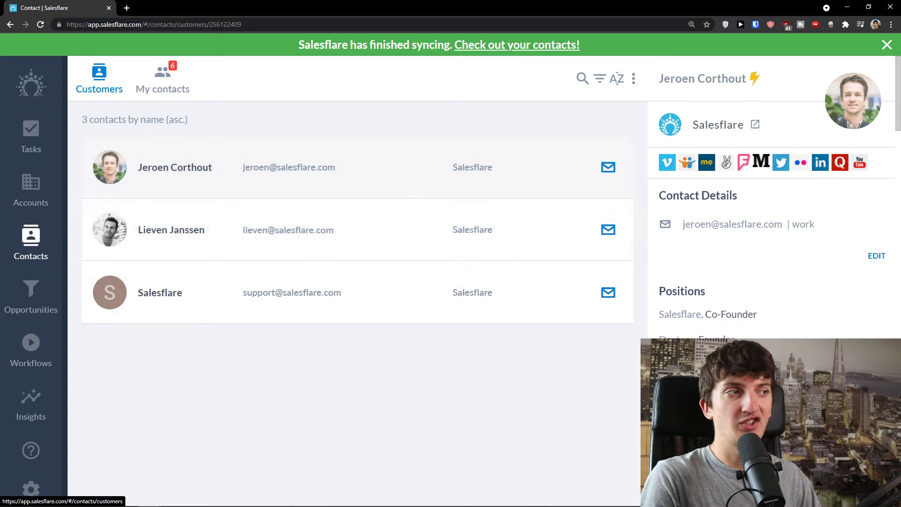
mouse_move(859, 470)
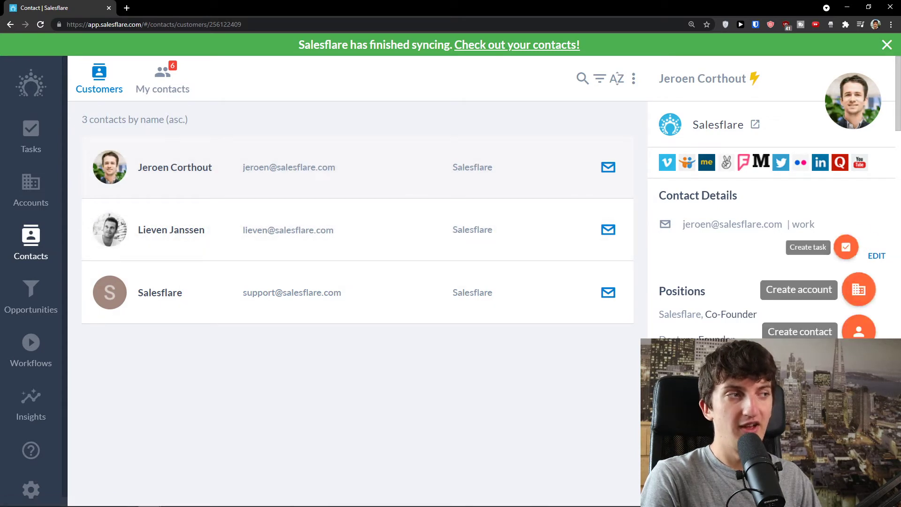
Start a new contact with separate first and last name fields and an e-mail address.
click(860, 331)
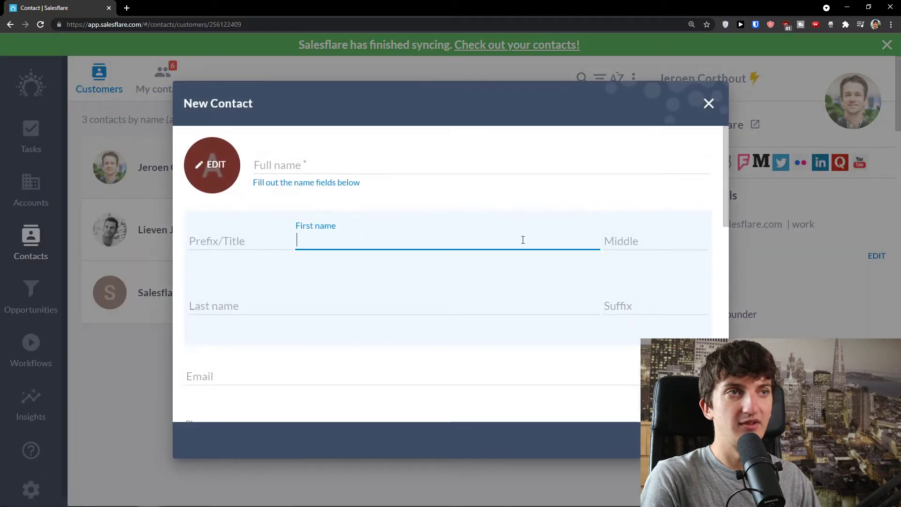
click(424, 167)
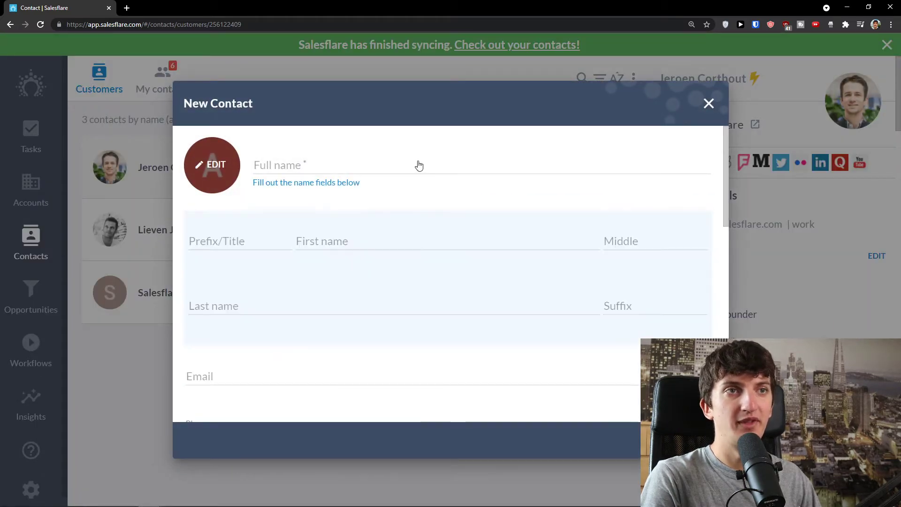
click(408, 167)
click(364, 168)
click(329, 239)
key(Tab)
key(Tab)
text(Conta)
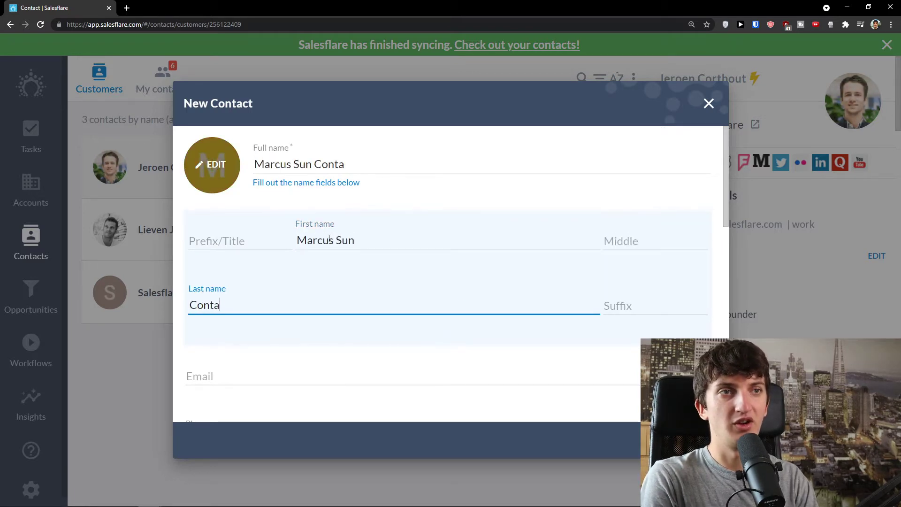
text(ct)
scroll(372, 284, down, 2)
click(319, 322)
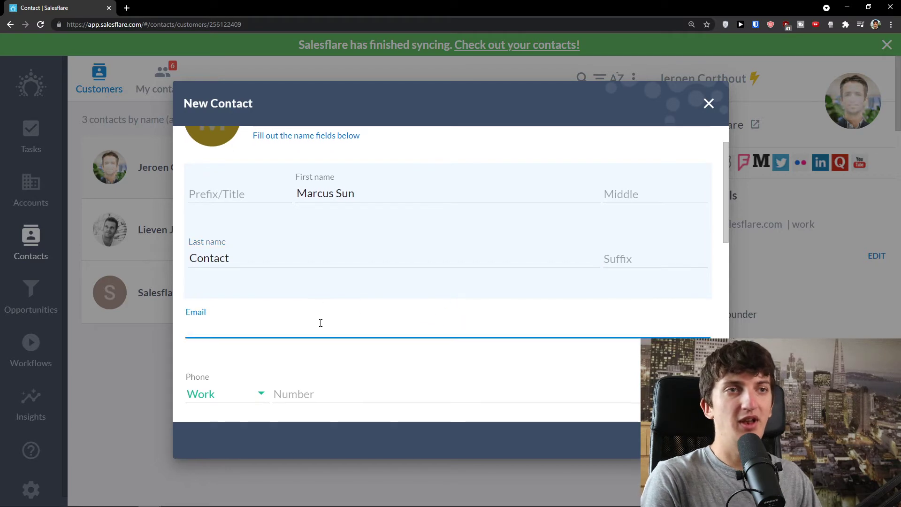
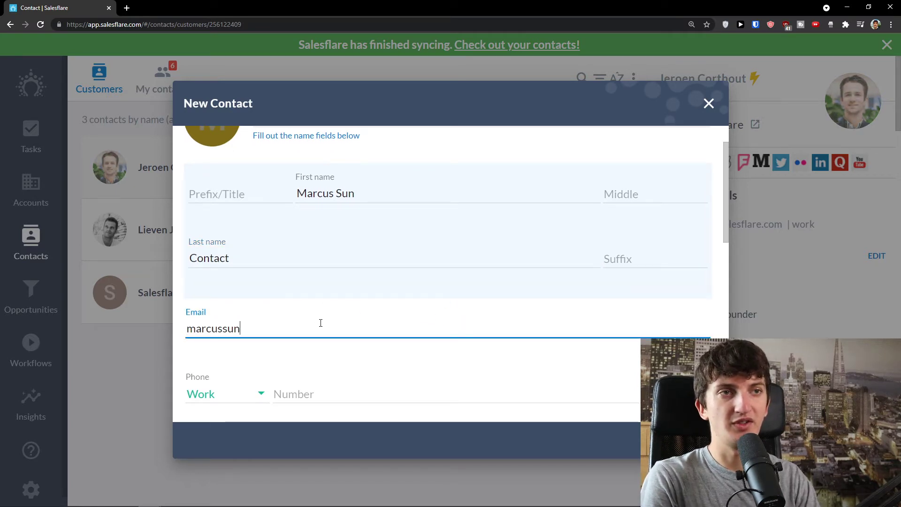
Set the contact's role to Sales.
scroll(352, 332, down, 4)
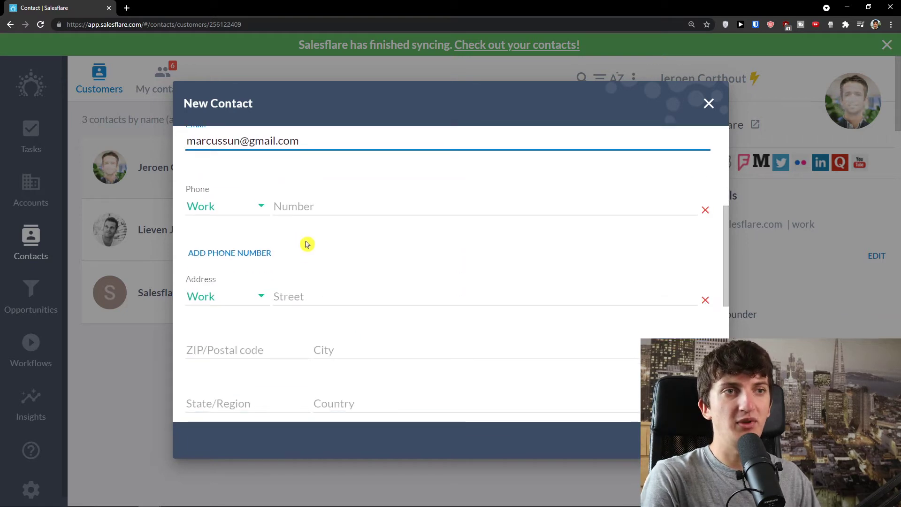
scroll(303, 296, down, 3)
scroll(303, 311, down, 2)
scroll(292, 266, down, 1)
click(274, 304)
text(C)
key(BackSpace)
text(Sales)
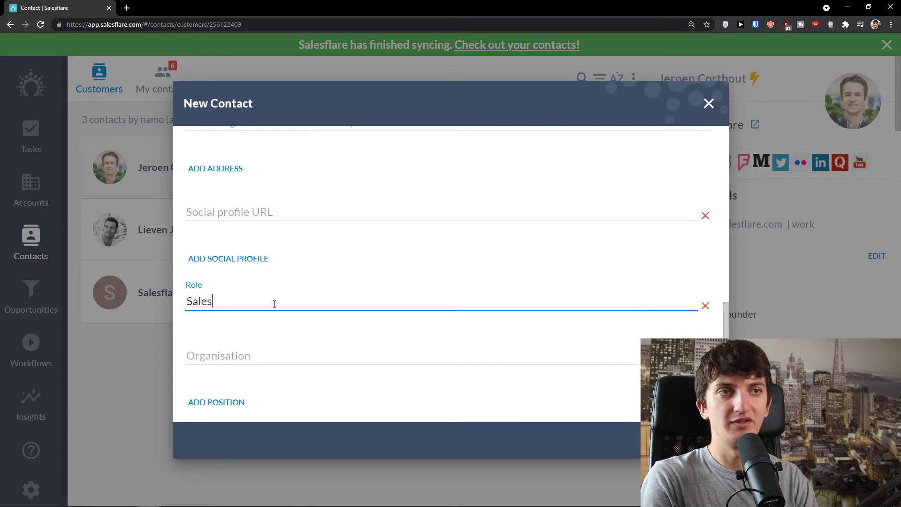
Leave the Organisation field empty and save the new contact.
scroll(274, 305, down, 1)
click(253, 312)
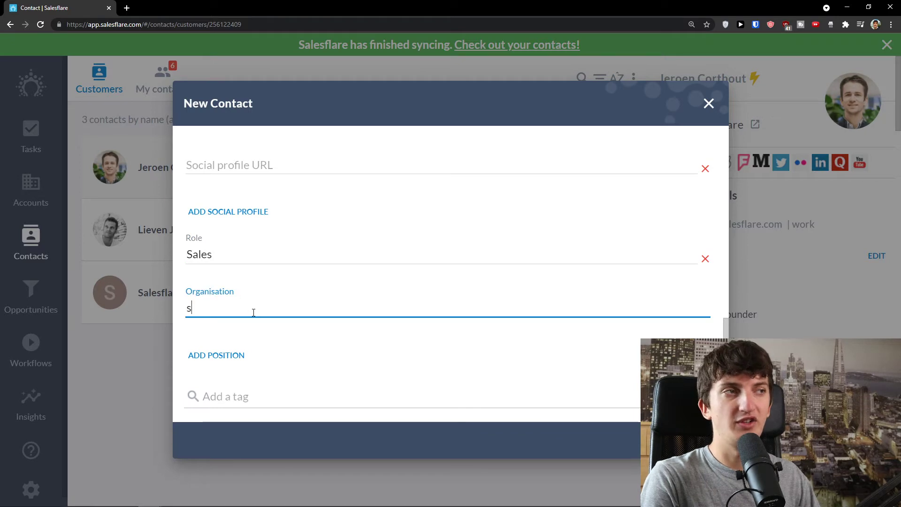
text(s)
key(BackSpace)
text(S u)
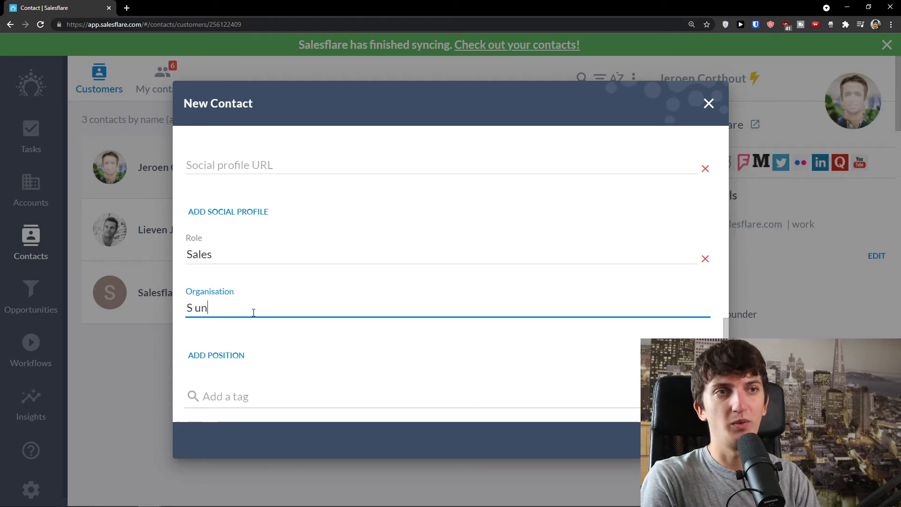
text(n)
key(BackSpace)
text(u)
scroll(256, 329, down, 1)
click(287, 324)
click(275, 303)
scroll(281, 322, up, 5)
scroll(281, 322, down, 5)
double_click(227, 299)
key(BackSpace)
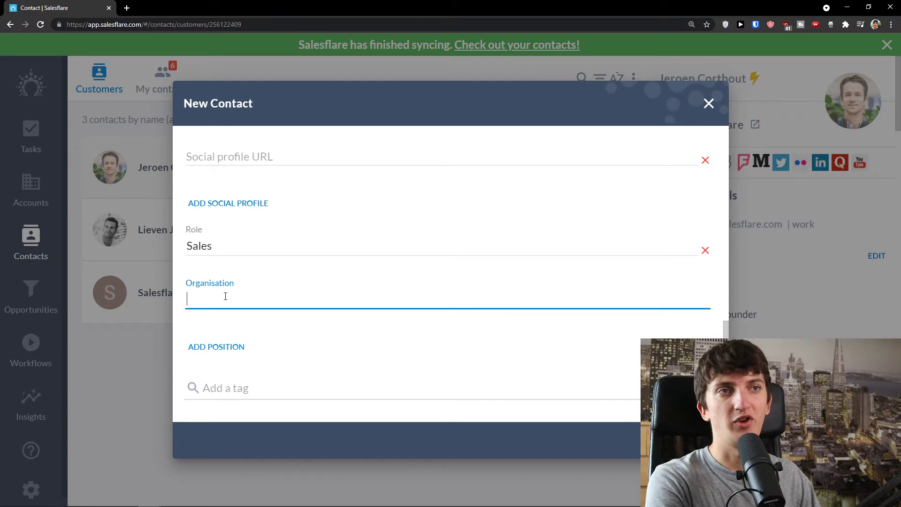
scroll(230, 315, up, 5)
scroll(234, 330, up, 6)
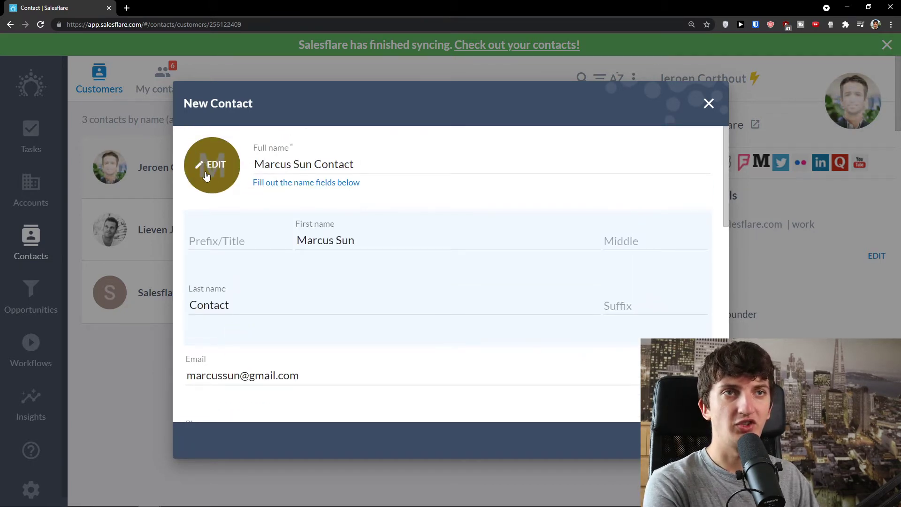
click(704, 441)
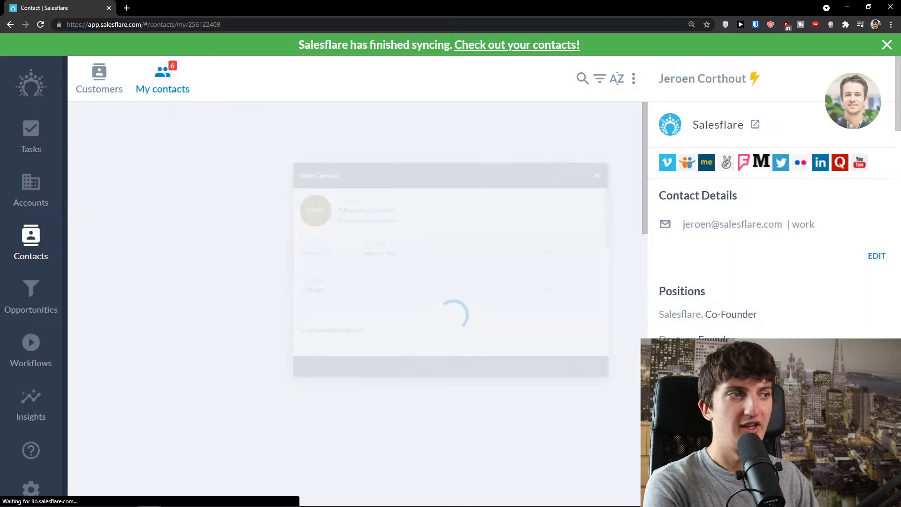
Confirm the saved contact appears under My contacts versus Customers, then open Sun Account Company.
scroll(292, 282, down, 3)
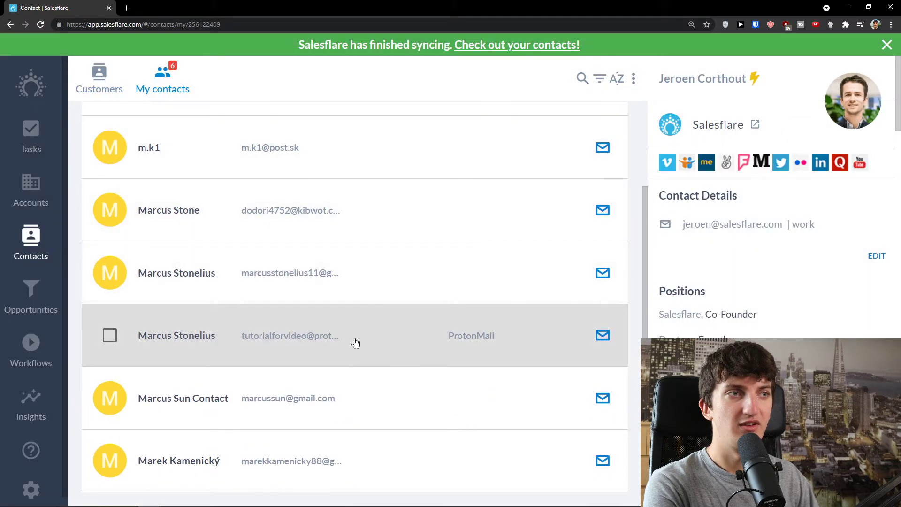
scroll(324, 364, up, 1)
scroll(326, 365, up, 1)
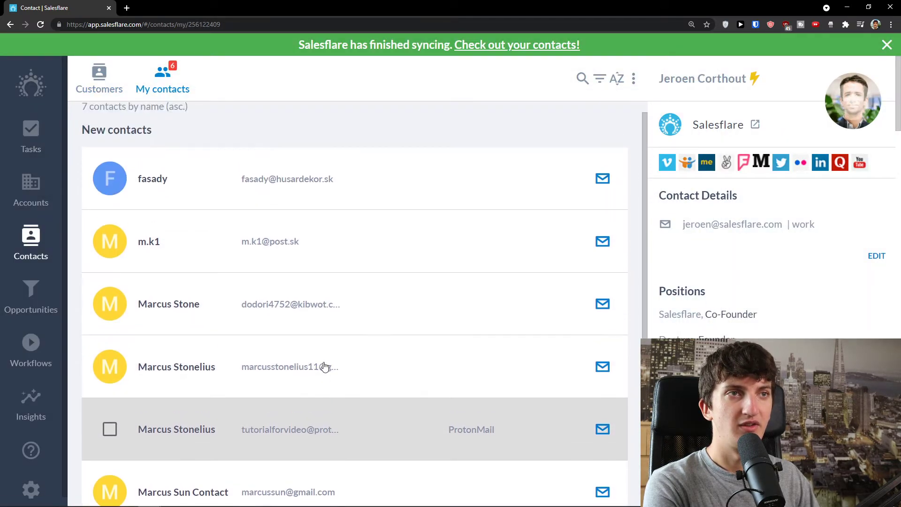
scroll(326, 362, down, 2)
scroll(328, 357, up, 2)
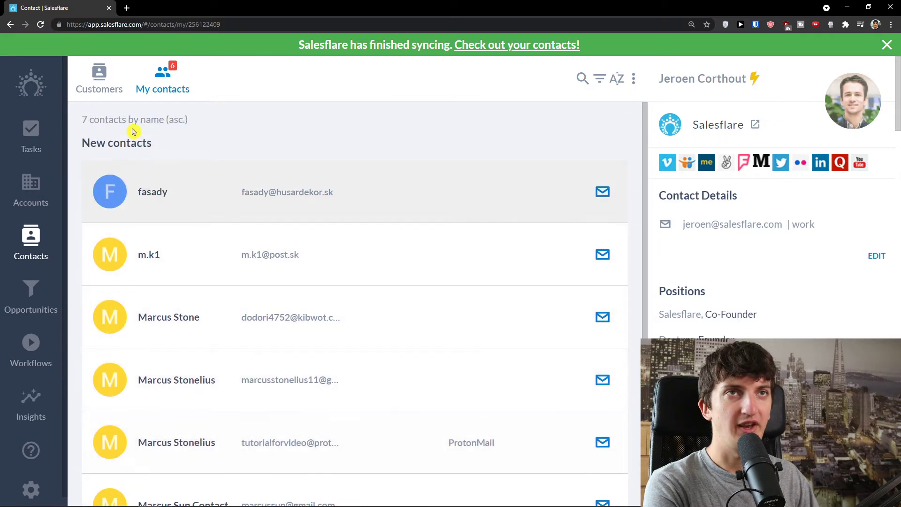
click(100, 80)
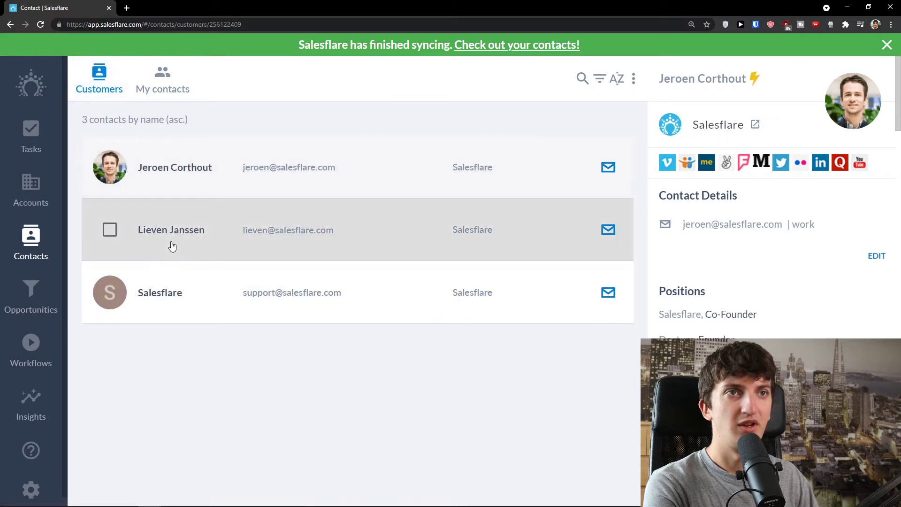
click(158, 89)
click(116, 85)
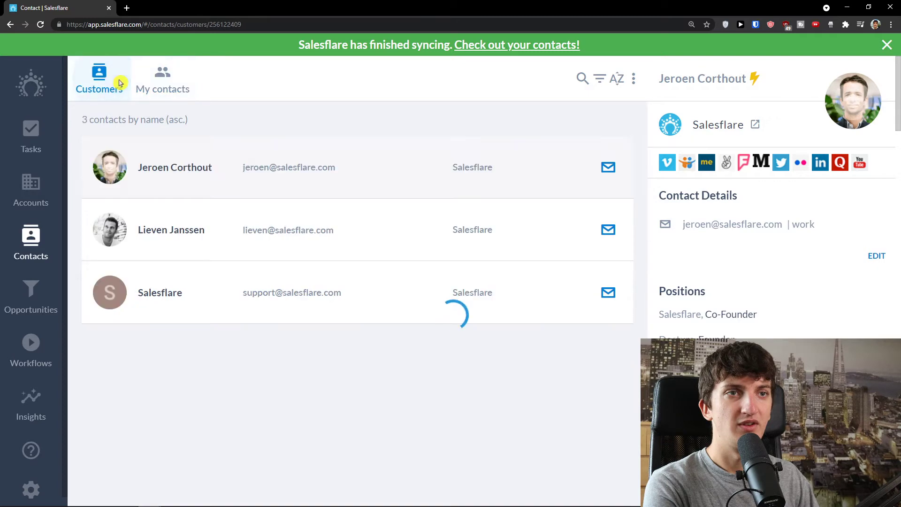
click(155, 87)
scroll(230, 277, down, 2)
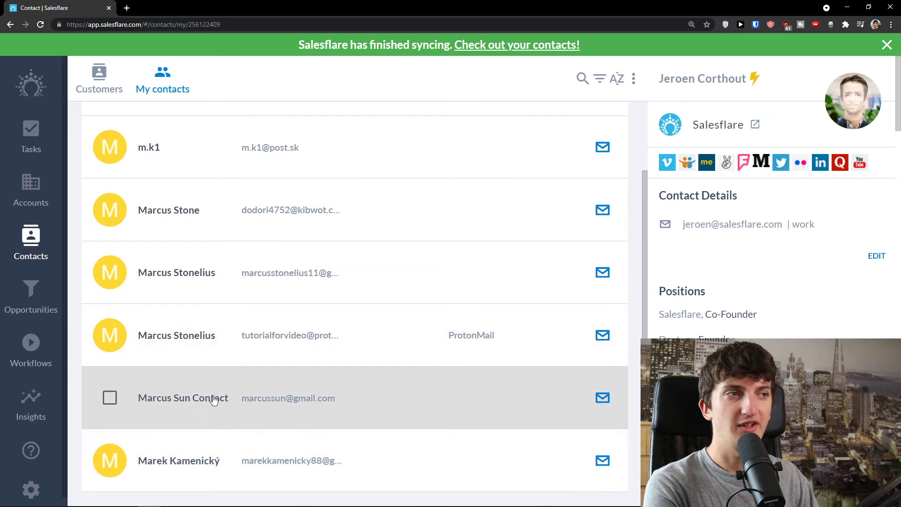
click(45, 197)
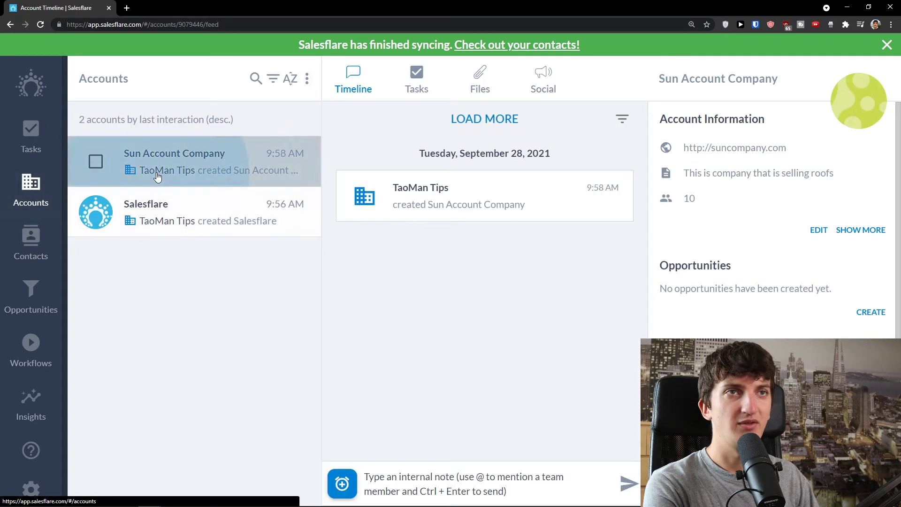
scroll(772, 281, down, 1)
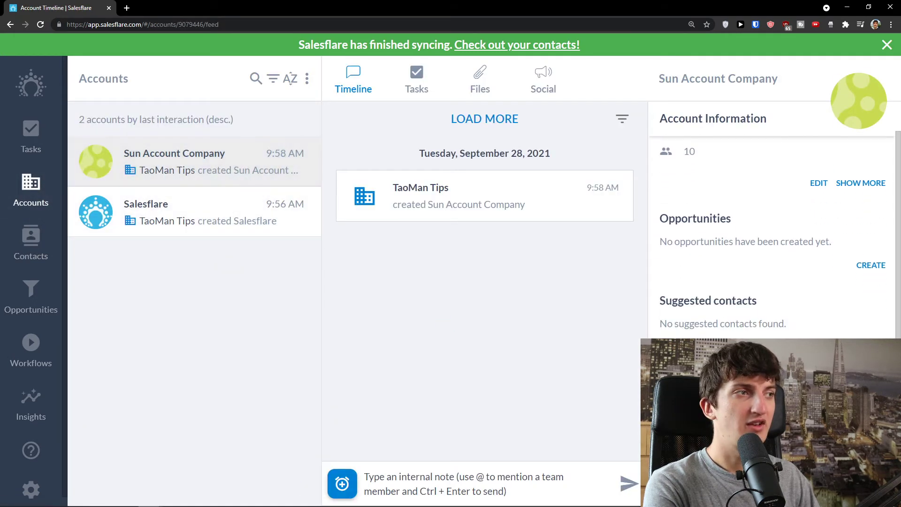
click(872, 267)
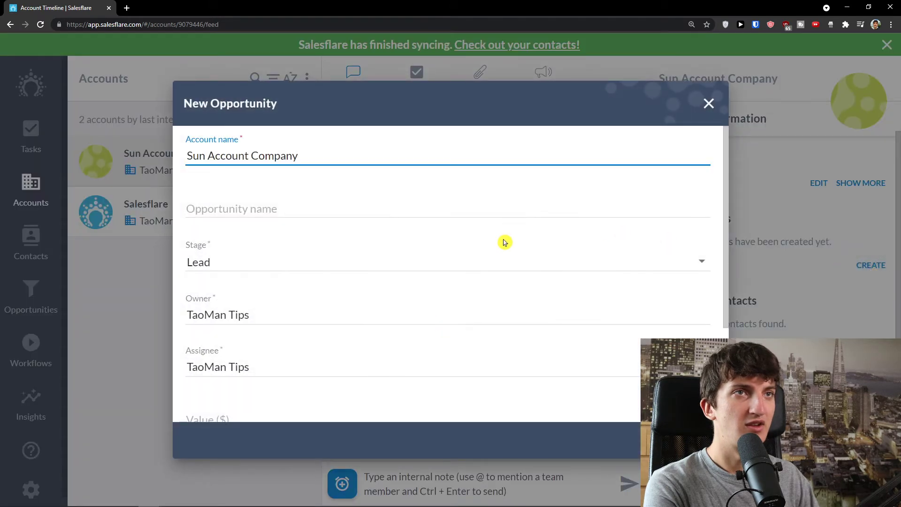
click(716, 121)
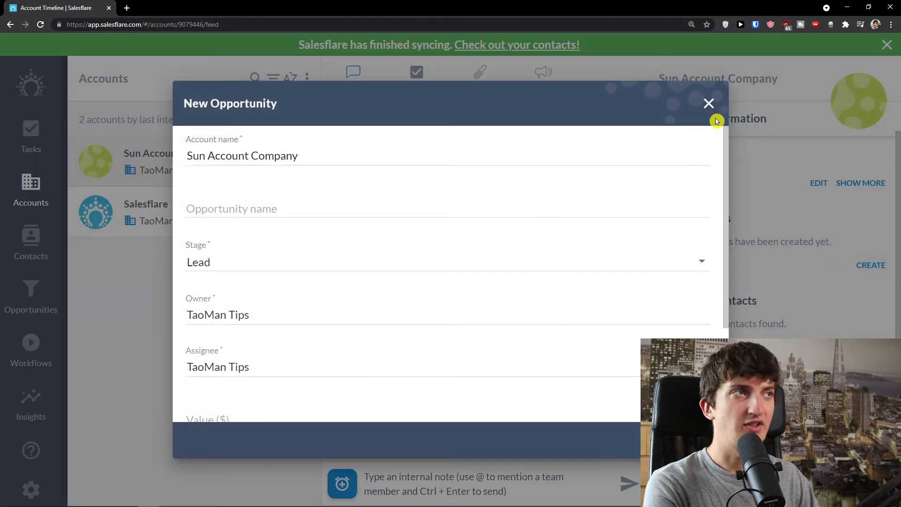
click(712, 107)
scroll(768, 235, down, 3)
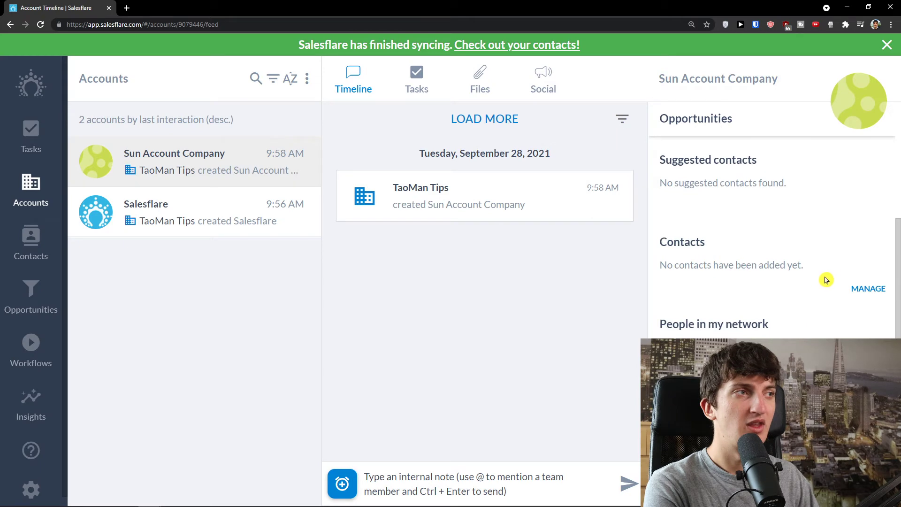
Link the newly saved contact and one existing contact to Sun Account Company via Manage contacts.
click(862, 292)
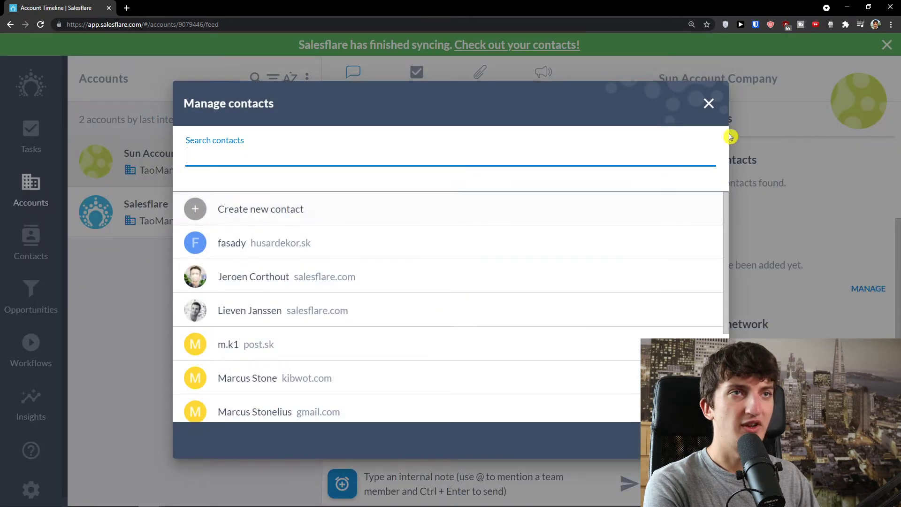
click(709, 104)
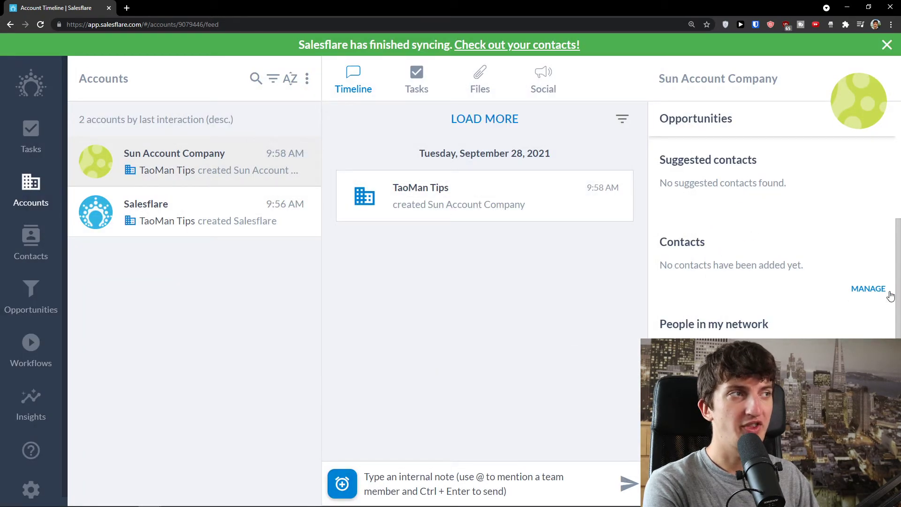
click(869, 289)
scroll(371, 294, down, 1)
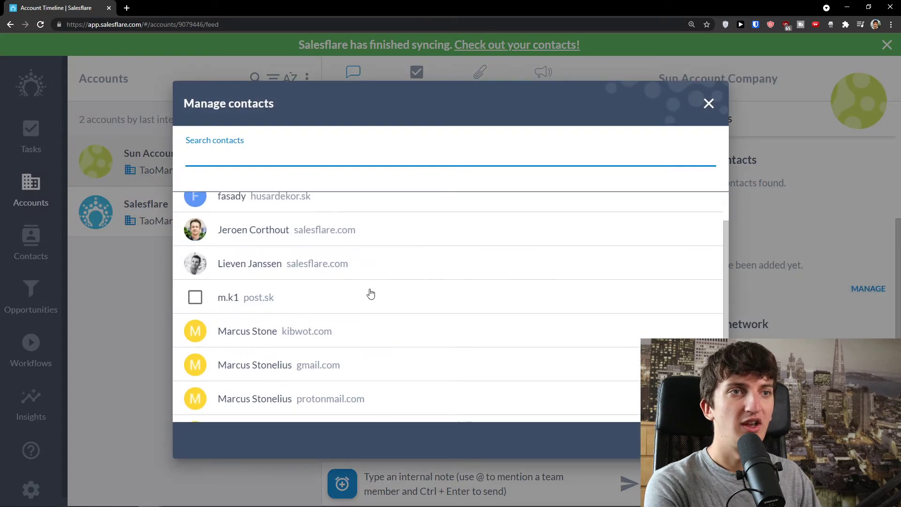
scroll(371, 294, down, 2)
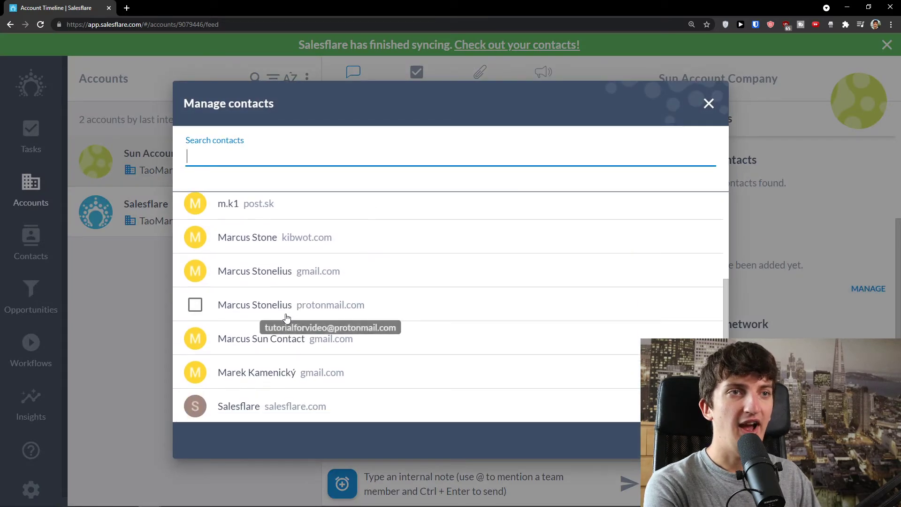
click(196, 340)
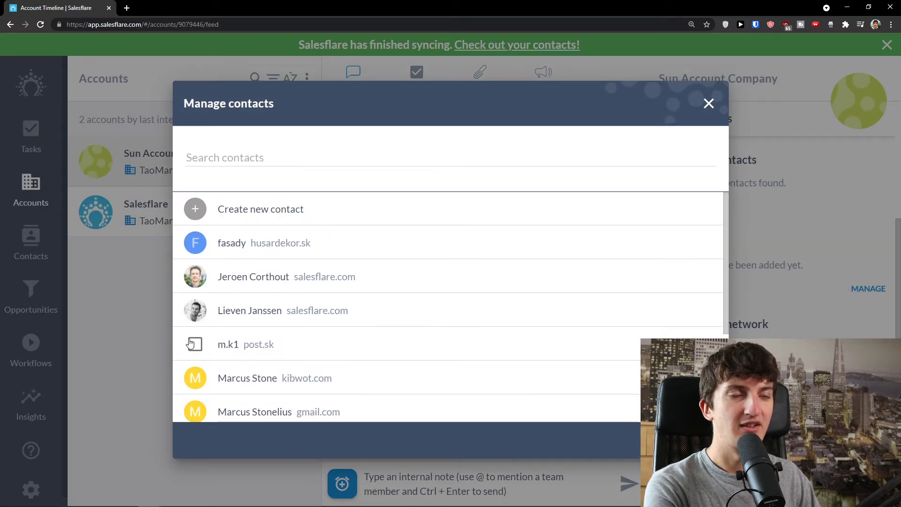
click(195, 379)
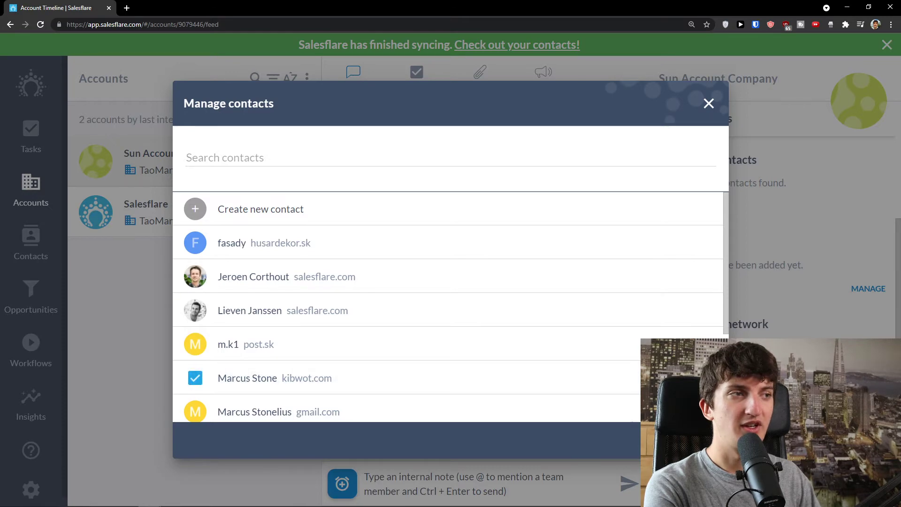
click(701, 440)
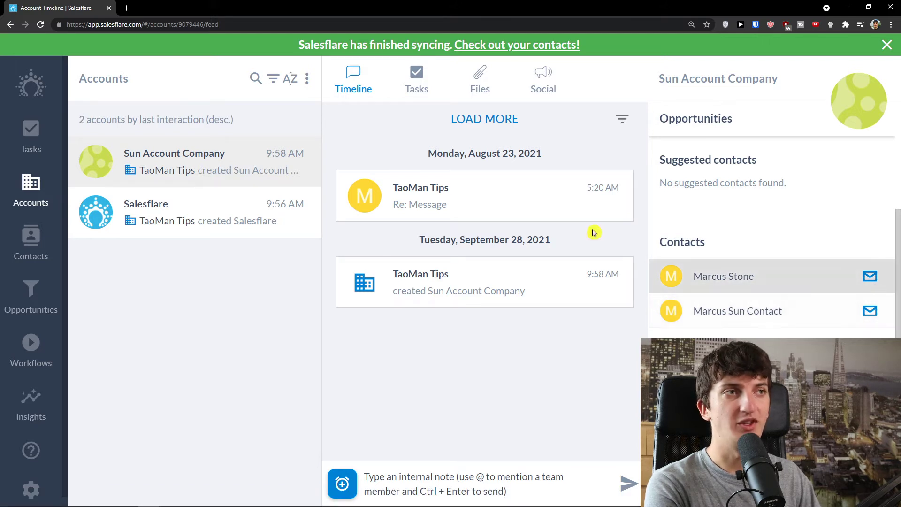
mouse_move(169, 202)
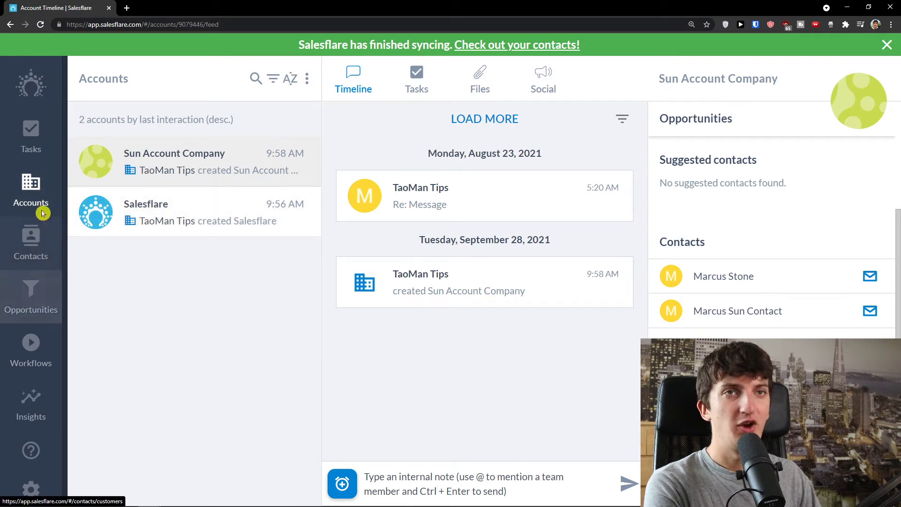
Open today's tasks and enter the task title 'Call Sun Company Contact'.
click(48, 148)
click(96, 87)
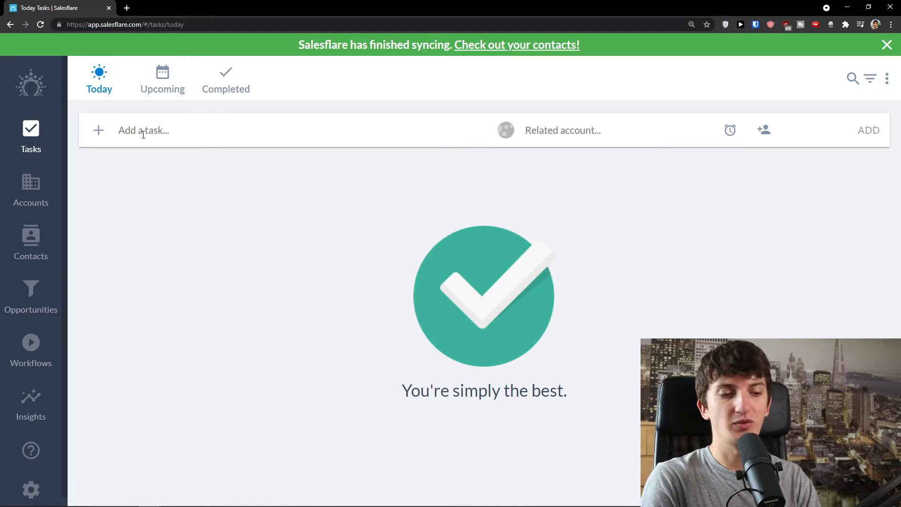
text(Call Sun Company Contact)
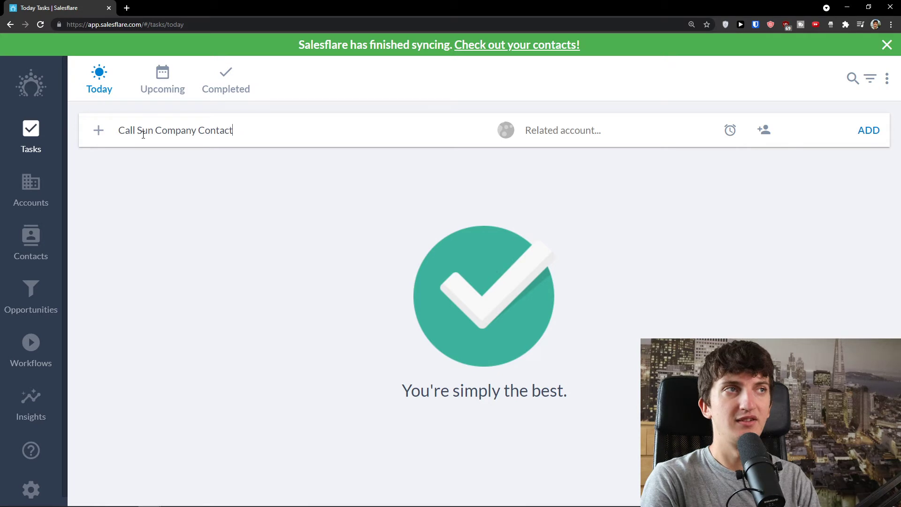
text(s)
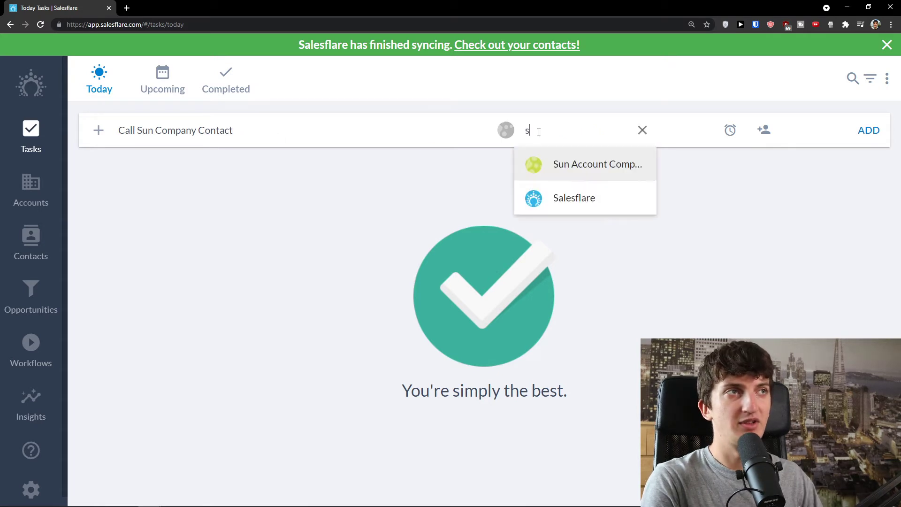
Link the draft task to Sun Account Company as its related account.
click(563, 175)
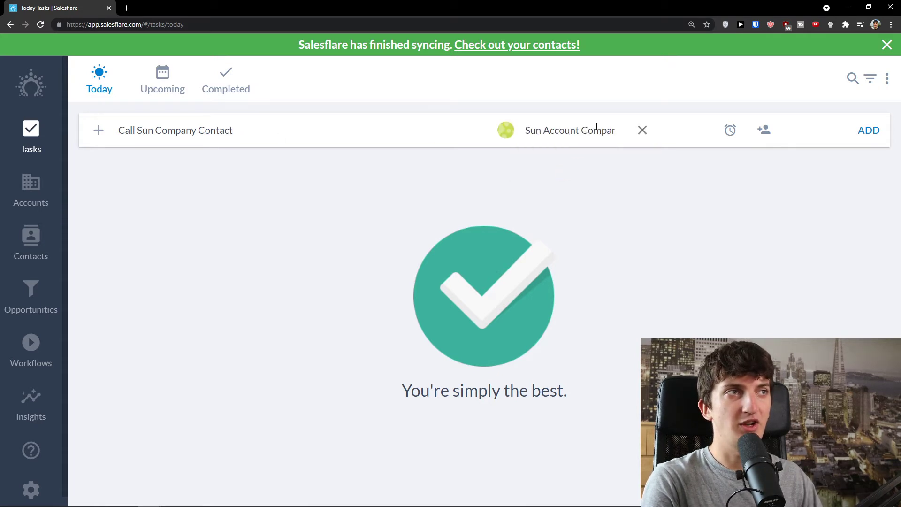
click(644, 133)
text(Mar)
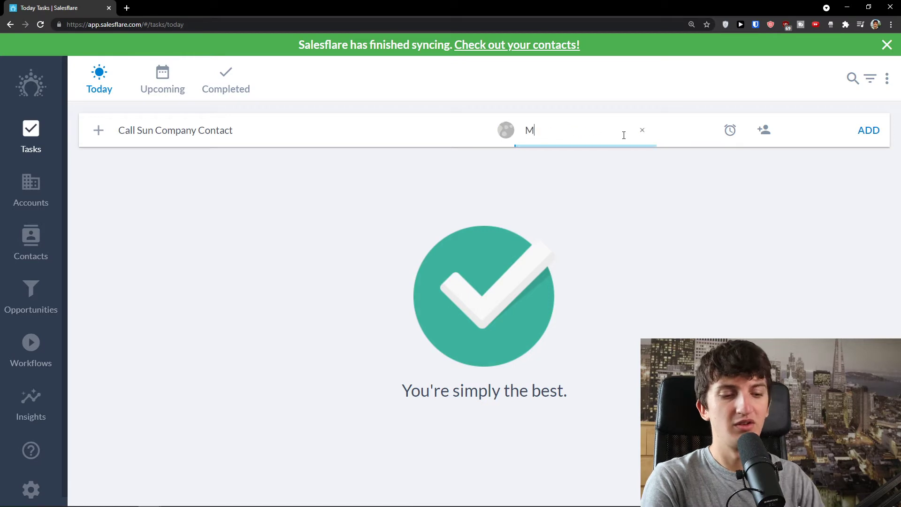
key(BackSpace)
key(BackSpace)
key(BackSpace)
text(S)
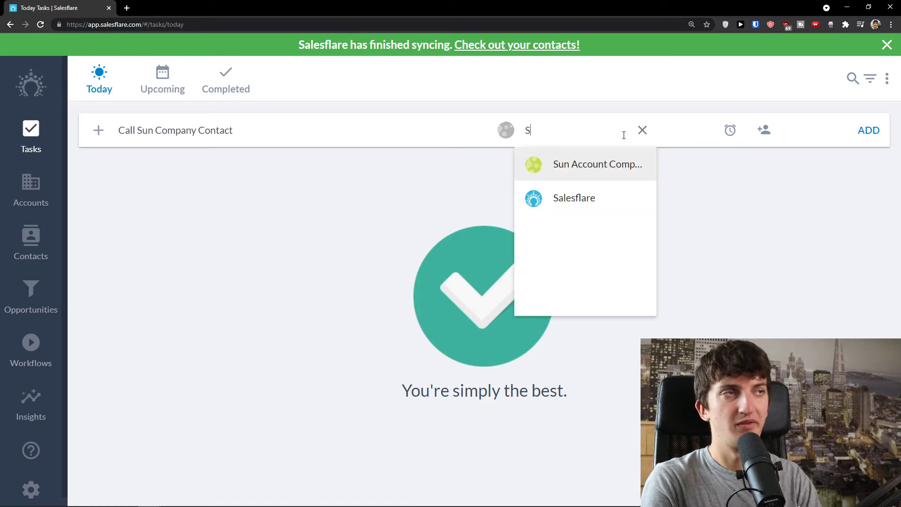
click(617, 166)
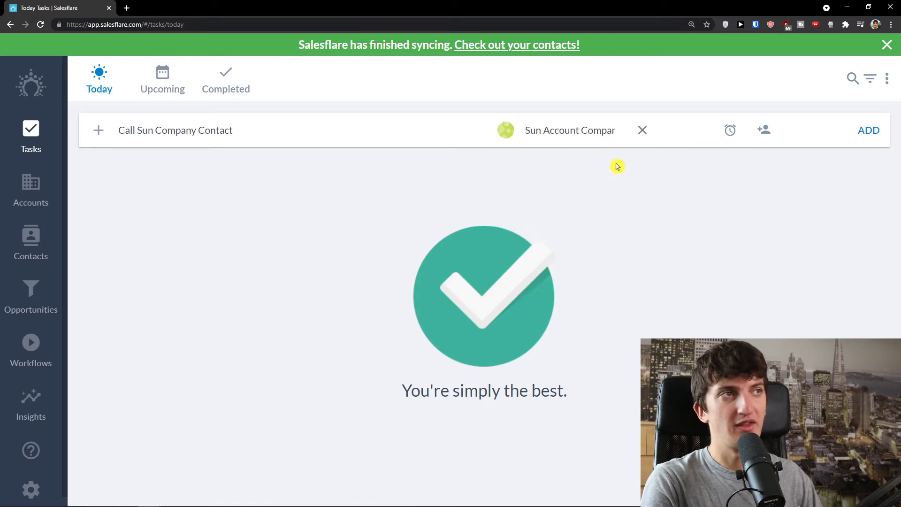
Set the task reminder to In 2 days, Thursday at 9:00 AM, keeping Thursday after checking the custom picker.
click(729, 132)
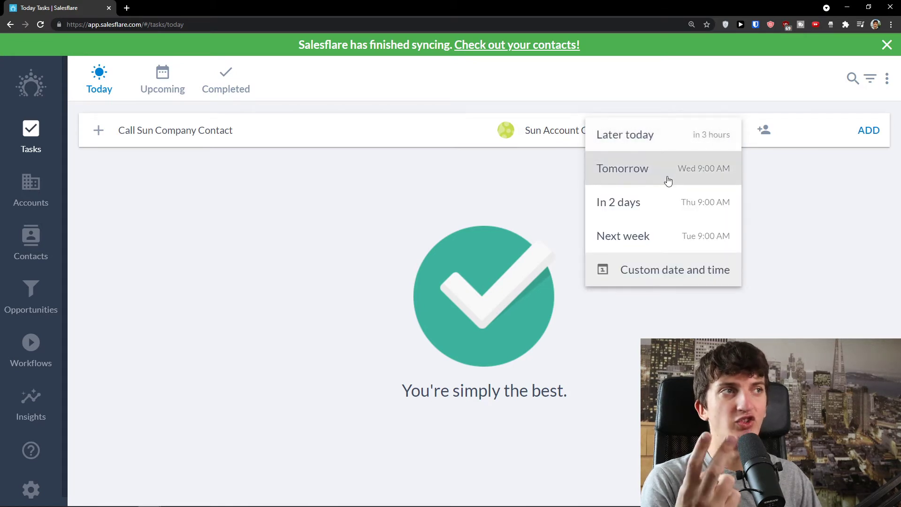
click(663, 207)
click(732, 136)
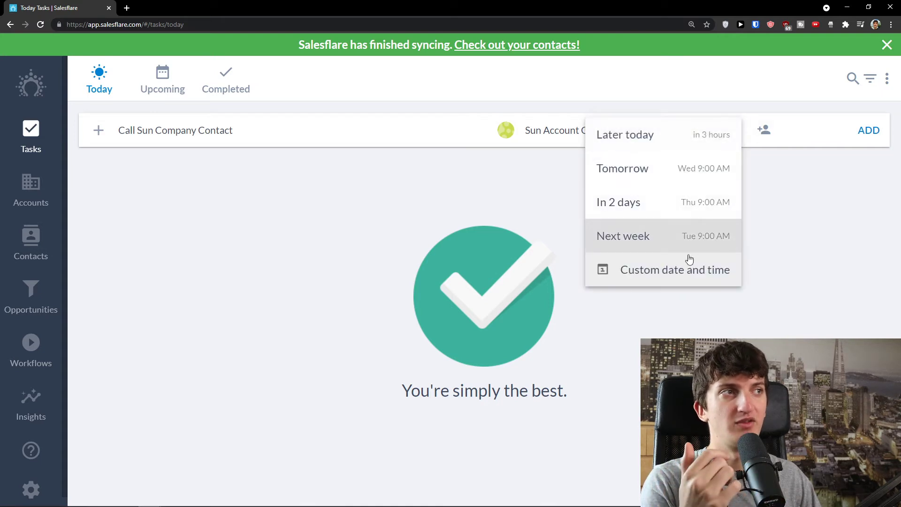
click(676, 276)
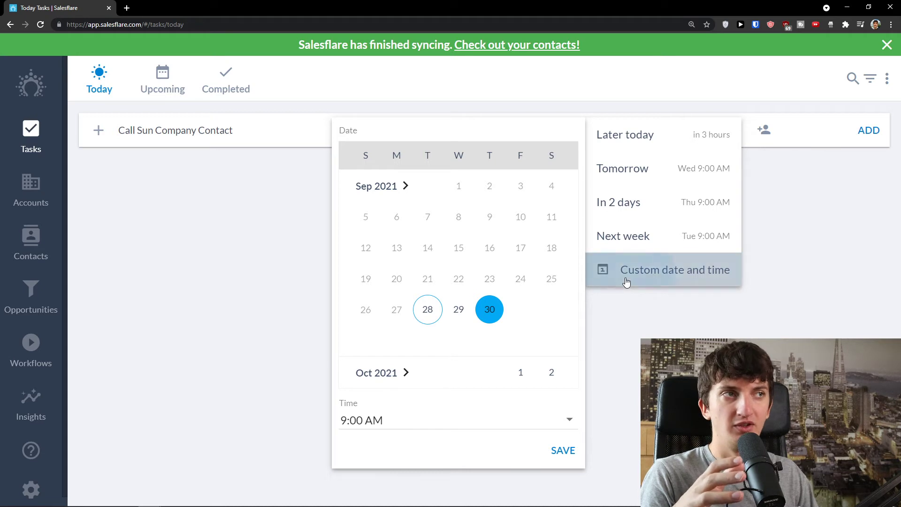
click(658, 320)
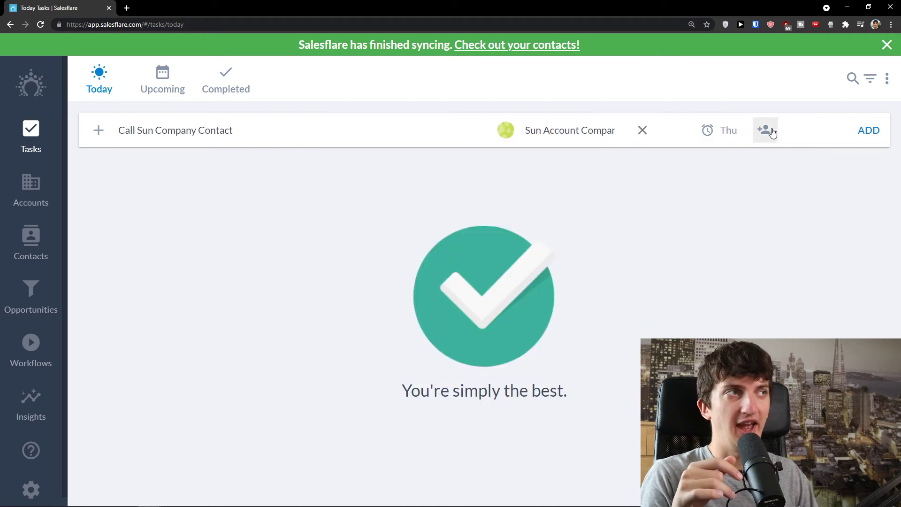
Assign the Call Sun Company Contact task to the team member and add it.
click(772, 133)
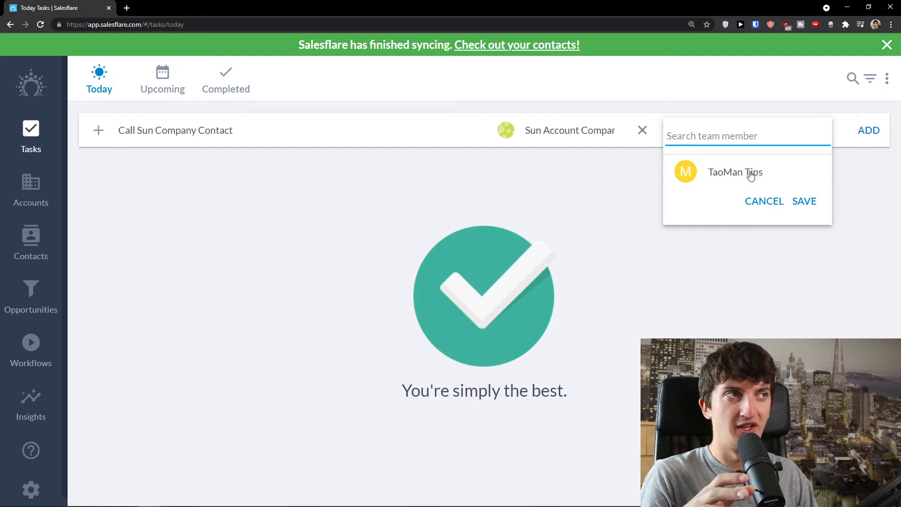
click(769, 174)
click(803, 200)
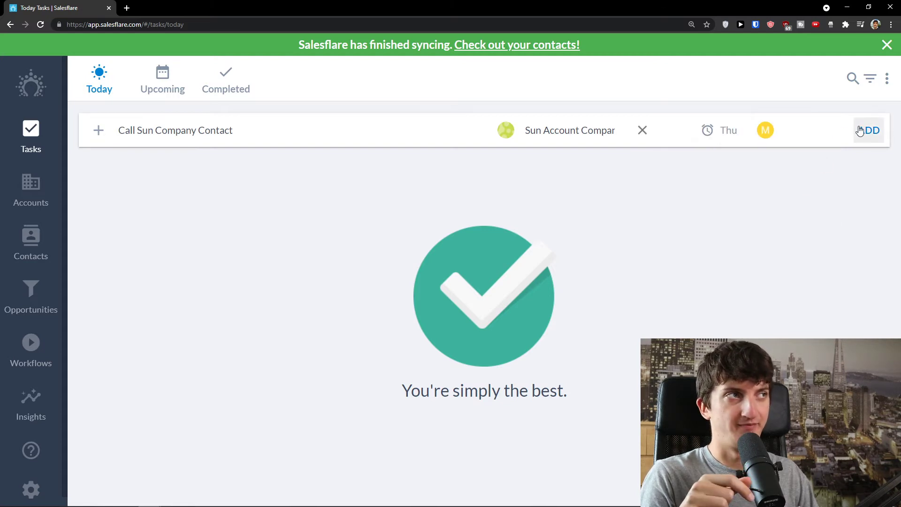
click(874, 133)
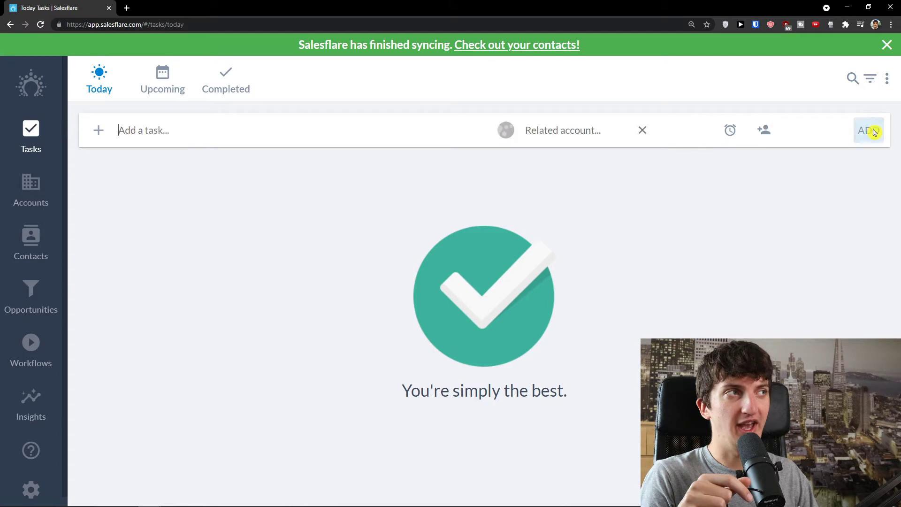
click(163, 91)
click(100, 86)
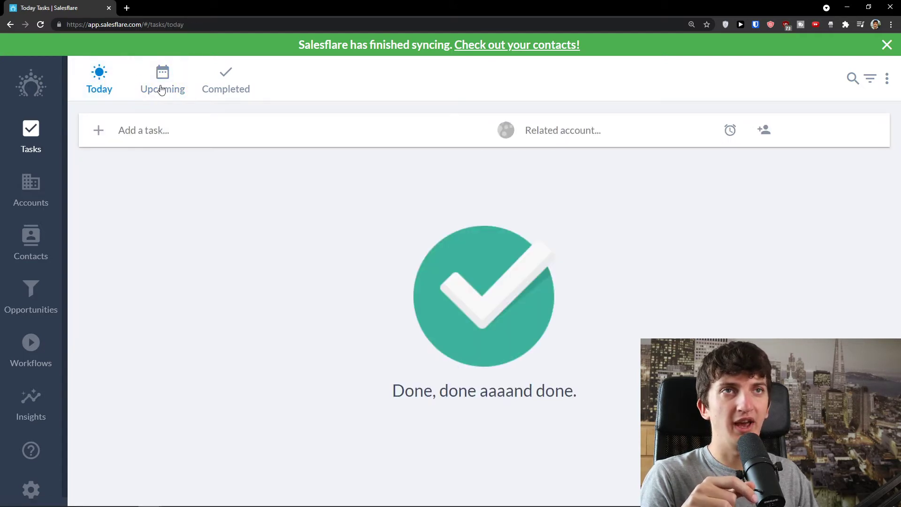
Mark the Call Sun Company Contact task as done in the Upcoming list.
click(161, 91)
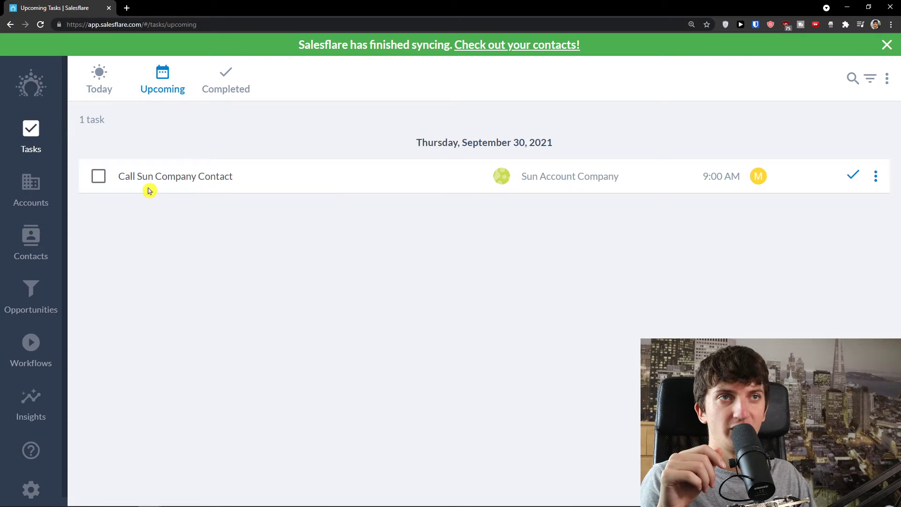
click(98, 176)
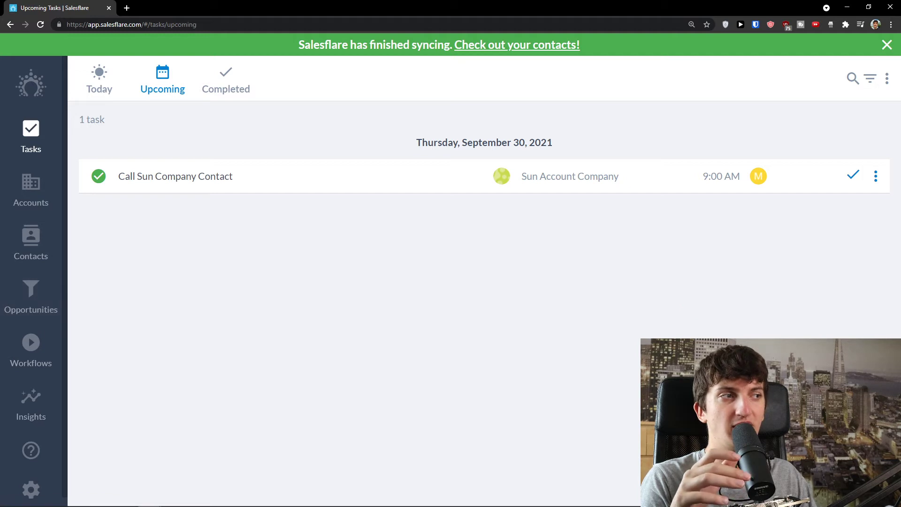
click(859, 465)
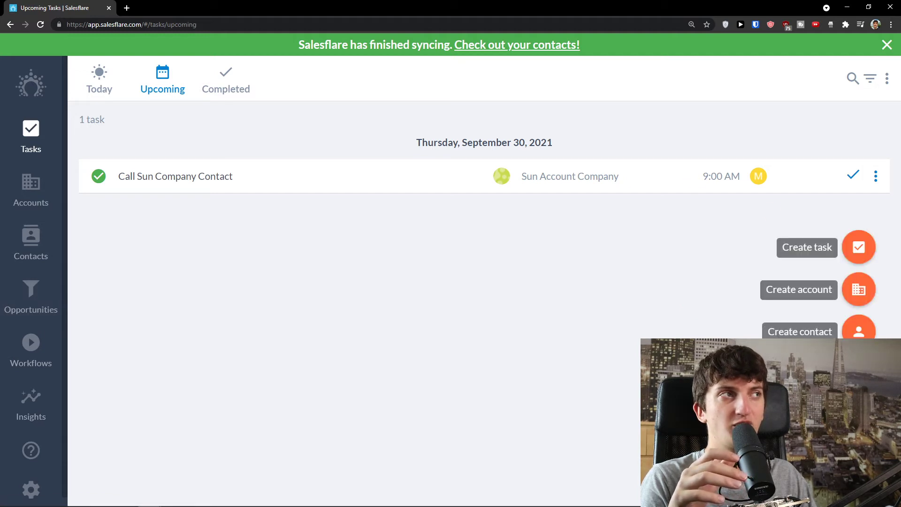
Look through the tasks' export, action and filter menus, then open the Opportunities board.
click(887, 79)
click(882, 174)
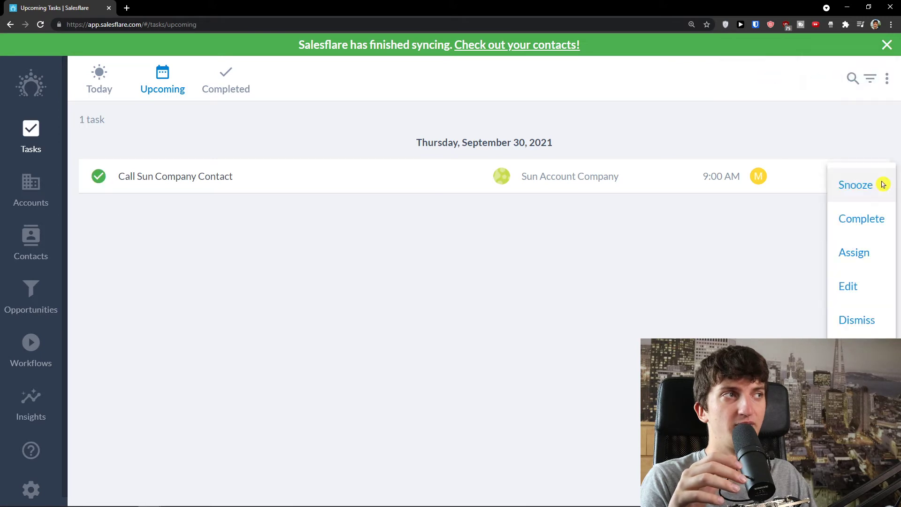
click(775, 235)
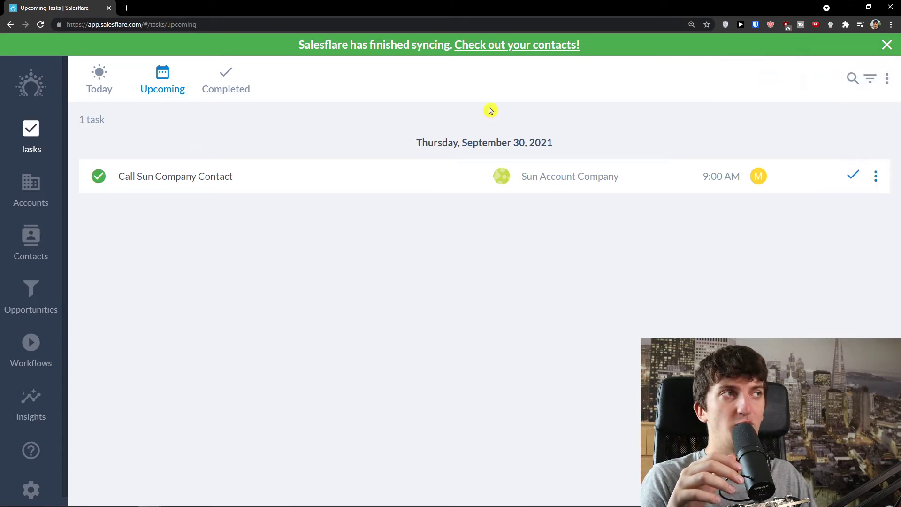
click(870, 81)
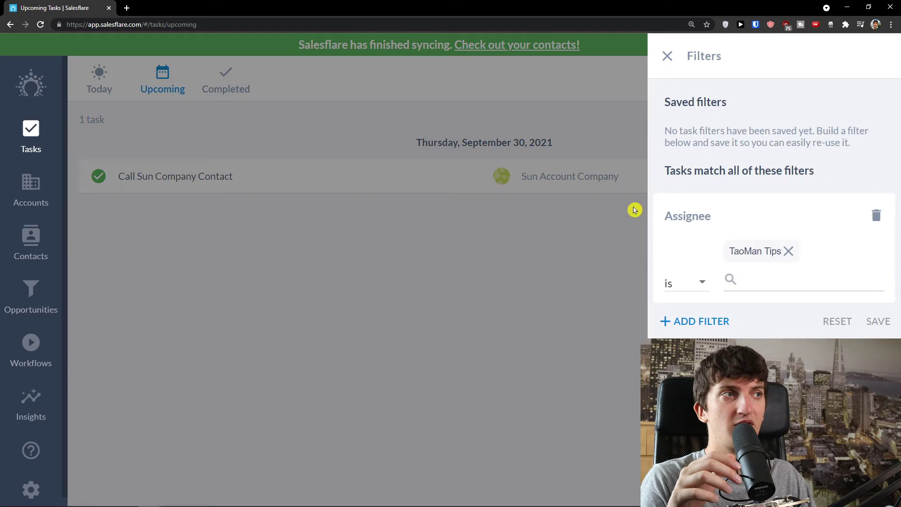
click(667, 57)
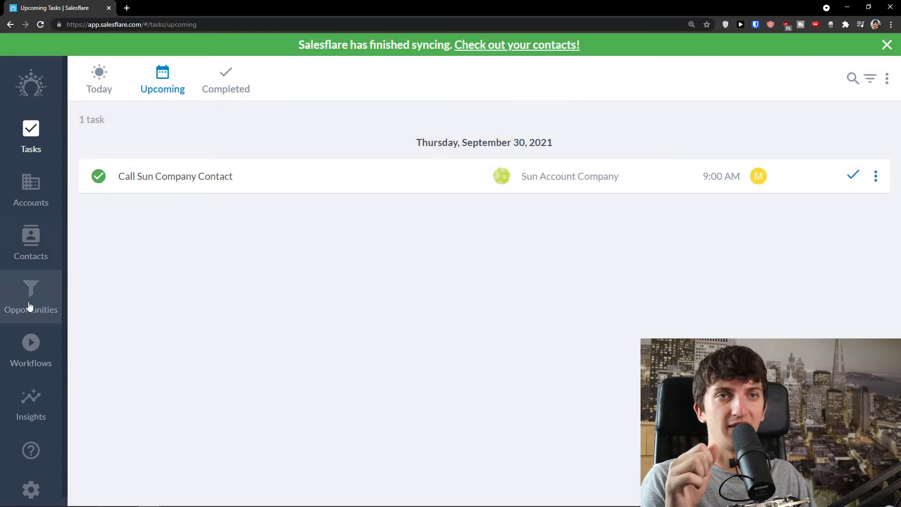
click(26, 308)
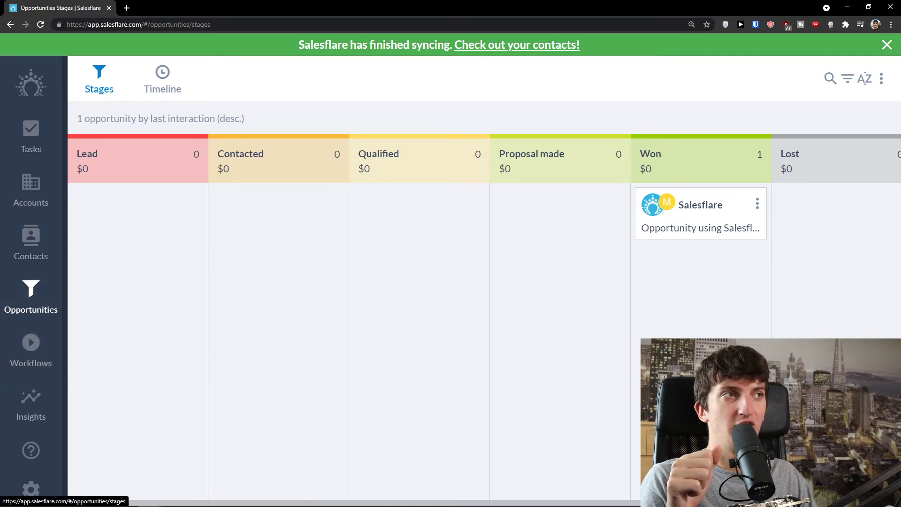
Start a new opportunity named Sales for Sun Account Company in the Lead stage.
click(859, 466)
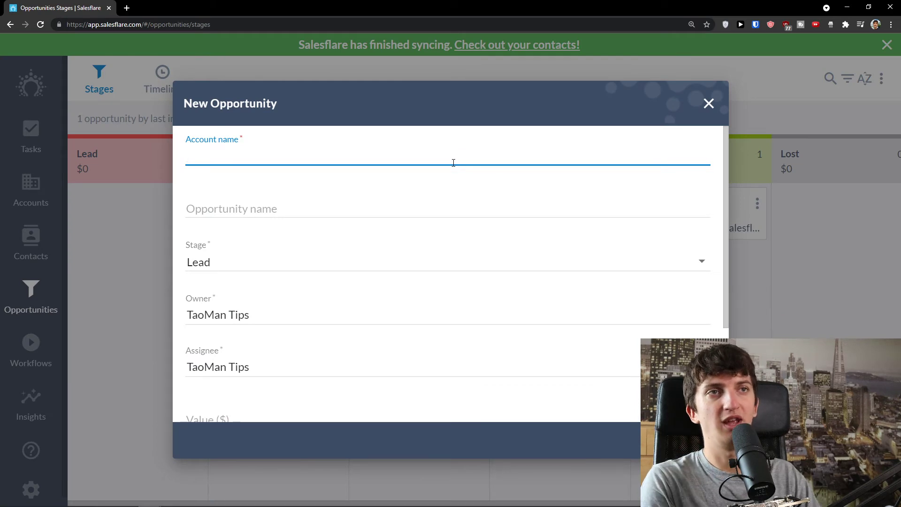
text(S)
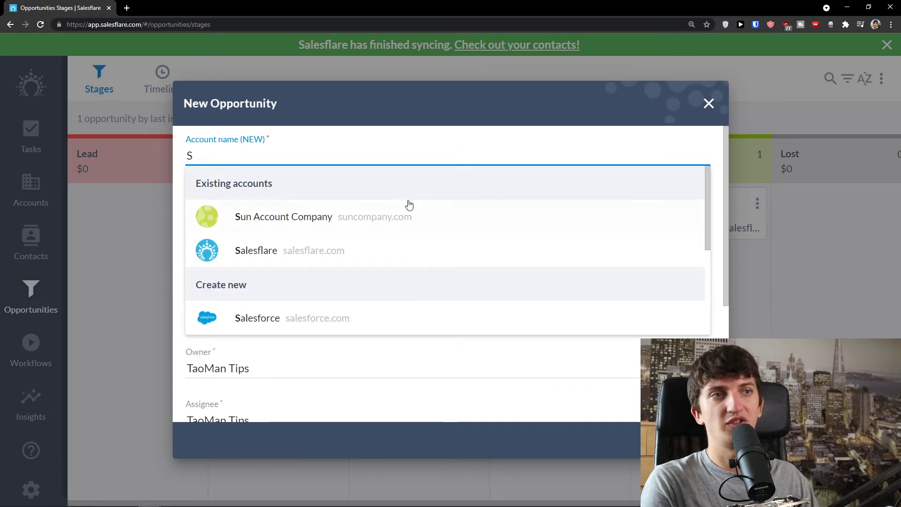
click(396, 225)
click(382, 209)
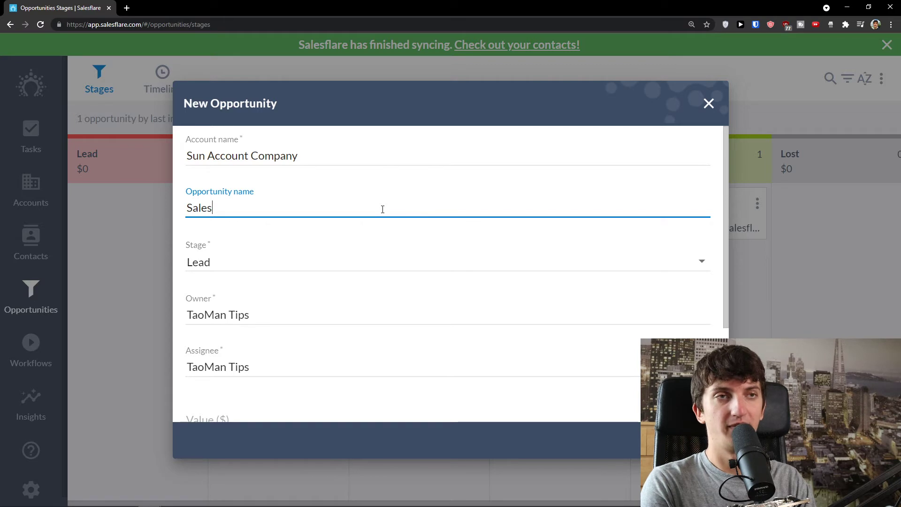
click(368, 264)
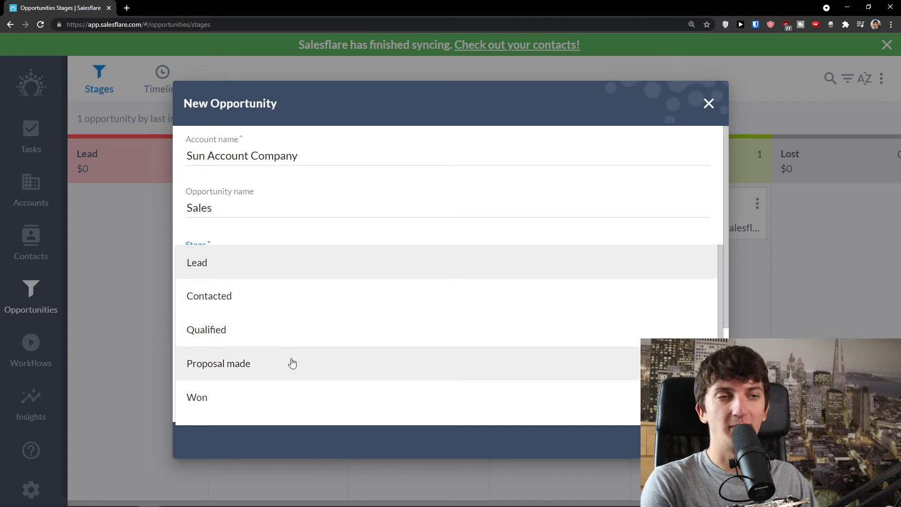
click(258, 266)
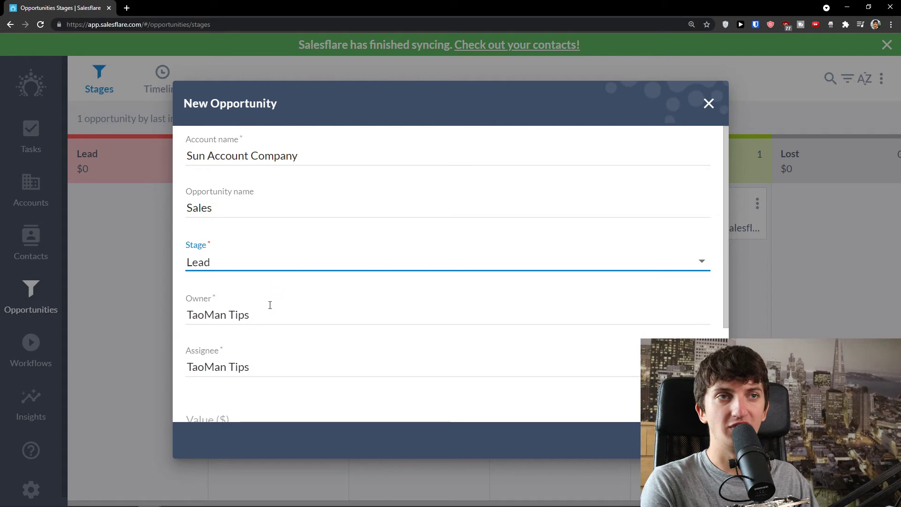
Give the opportunity a value of 10000 and close date October 15, 2021, and save it.
scroll(280, 310, down, 2)
click(276, 224)
click(258, 323)
text(10000)
click(262, 345)
click(218, 380)
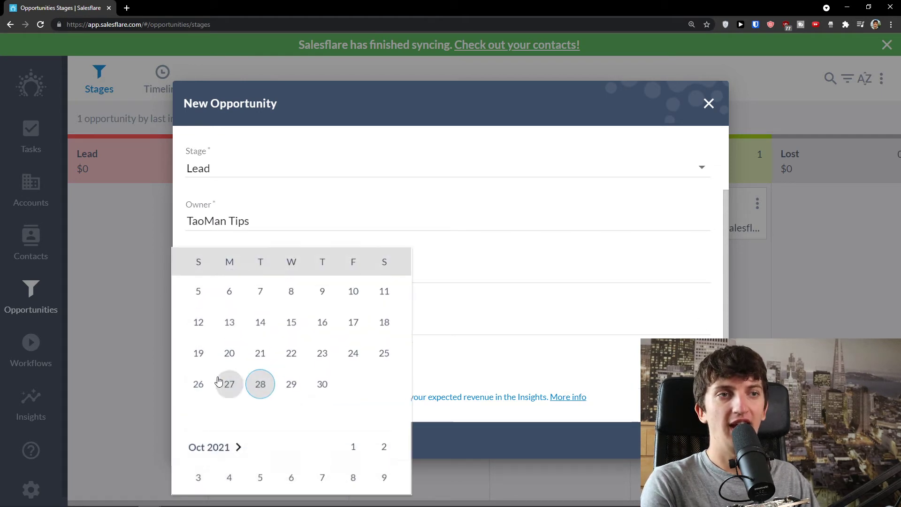
scroll(352, 380, down, 4)
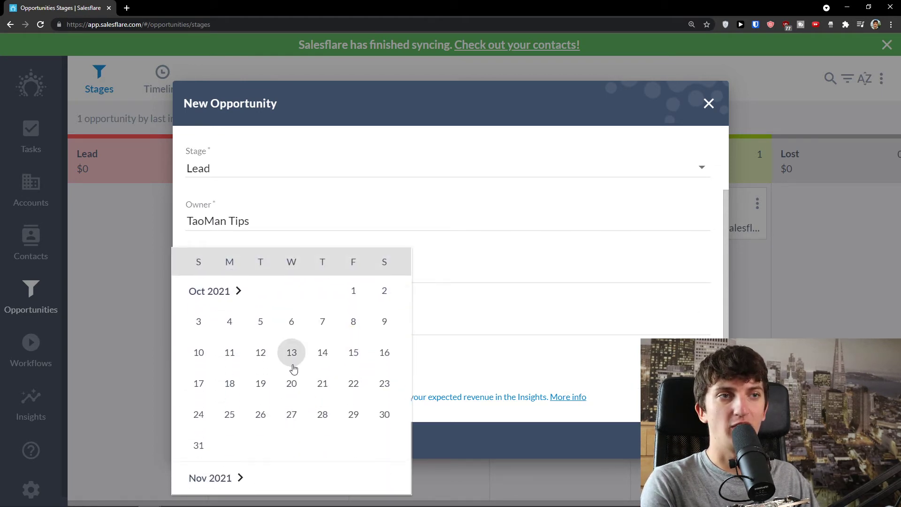
click(354, 352)
scroll(284, 364, up, 3)
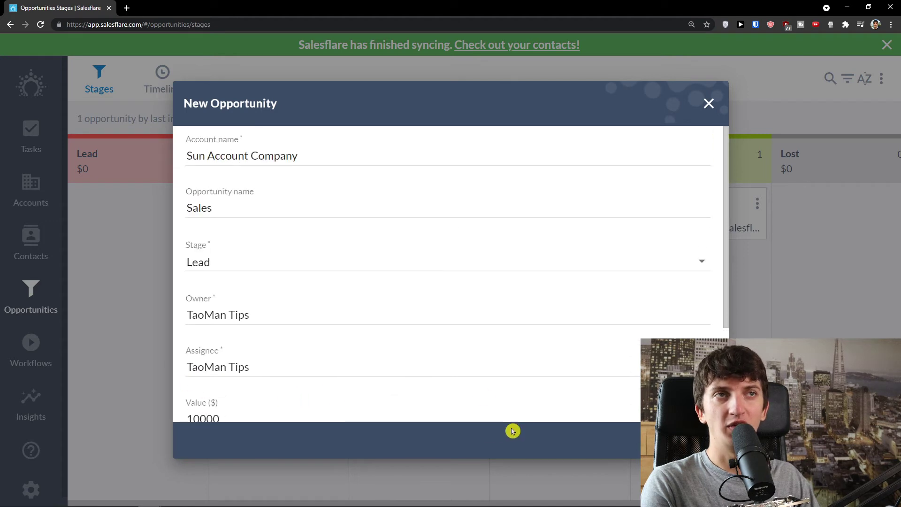
scroll(315, 293, down, 3)
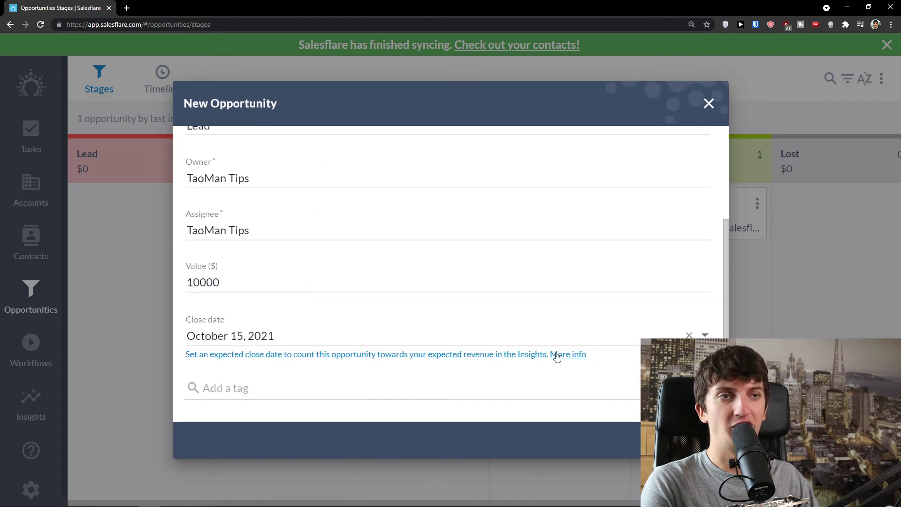
click(702, 441)
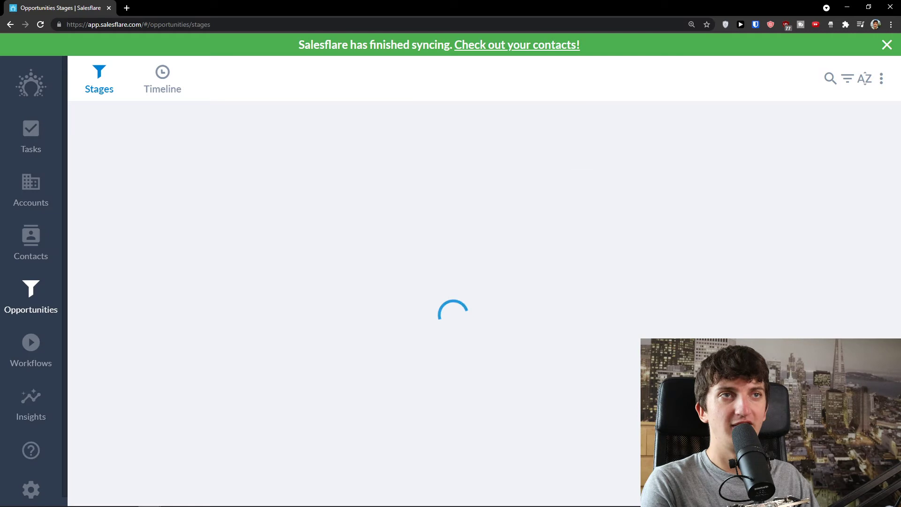
Drag the Sun Account opportunity card into the Contacted stage.
drag(133, 214, 215, 203)
drag(303, 205, 428, 205)
drag(282, 206, 270, 204)
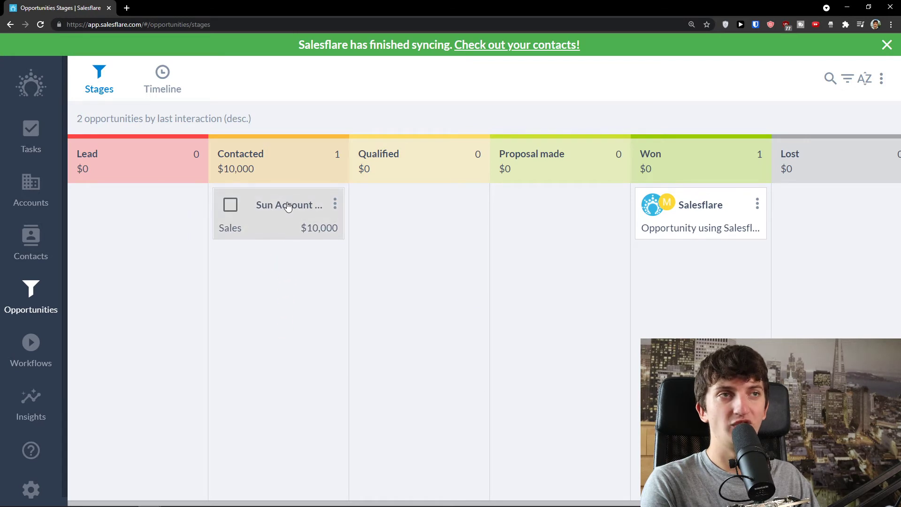
Review the opportunity's details, browse the close-month view, and return to the stages board.
click(282, 206)
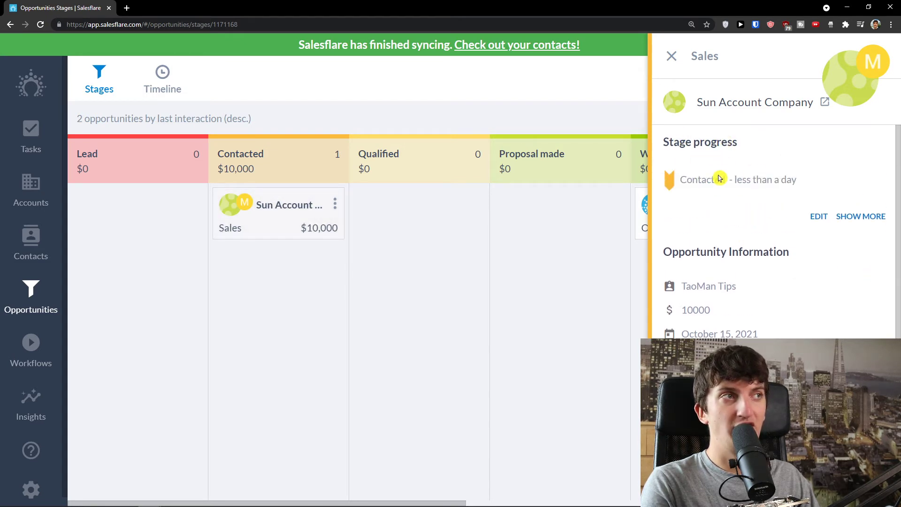
scroll(725, 191, down, 1)
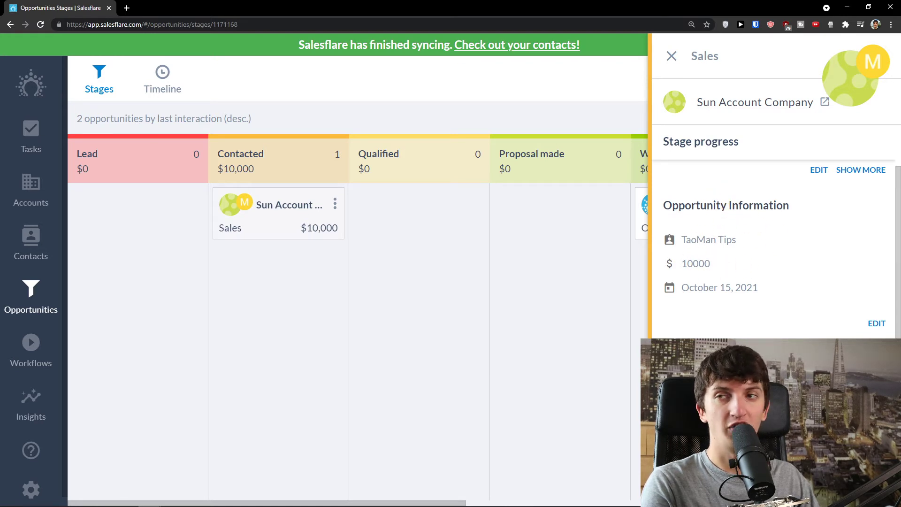
click(671, 56)
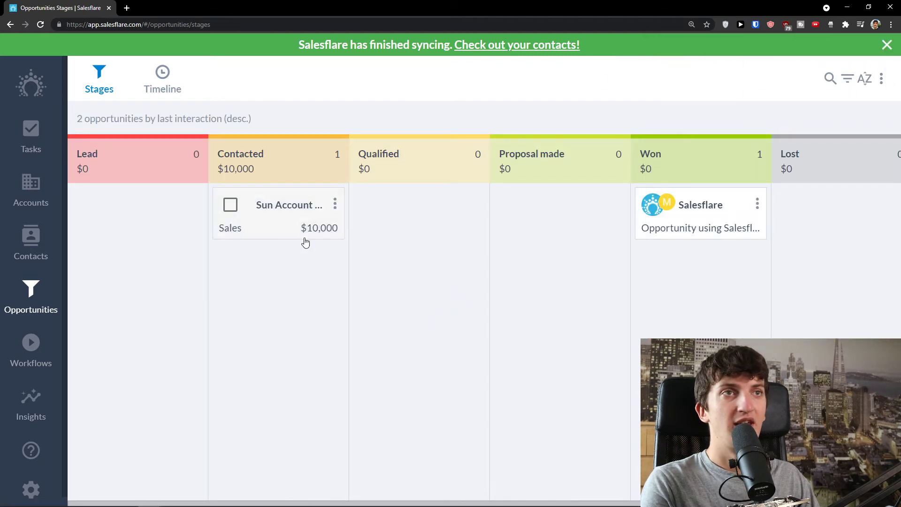
click(155, 83)
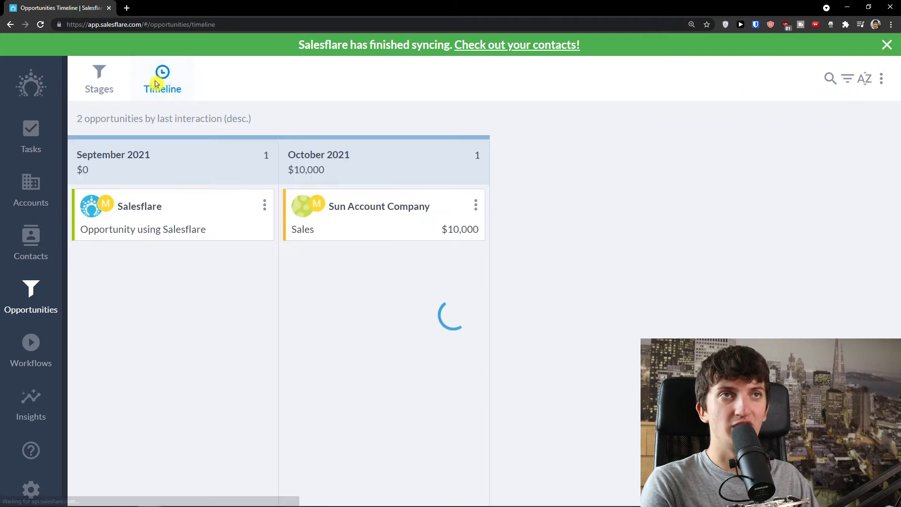
click(108, 86)
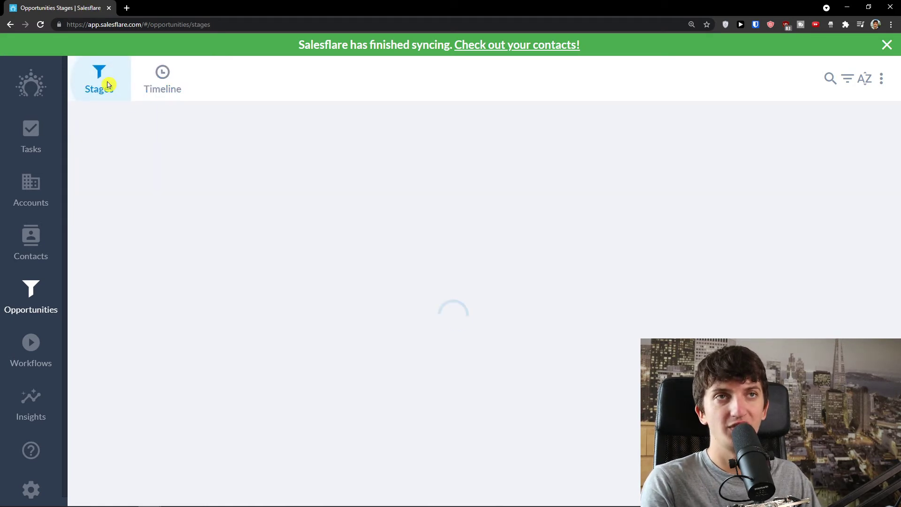
click(882, 78)
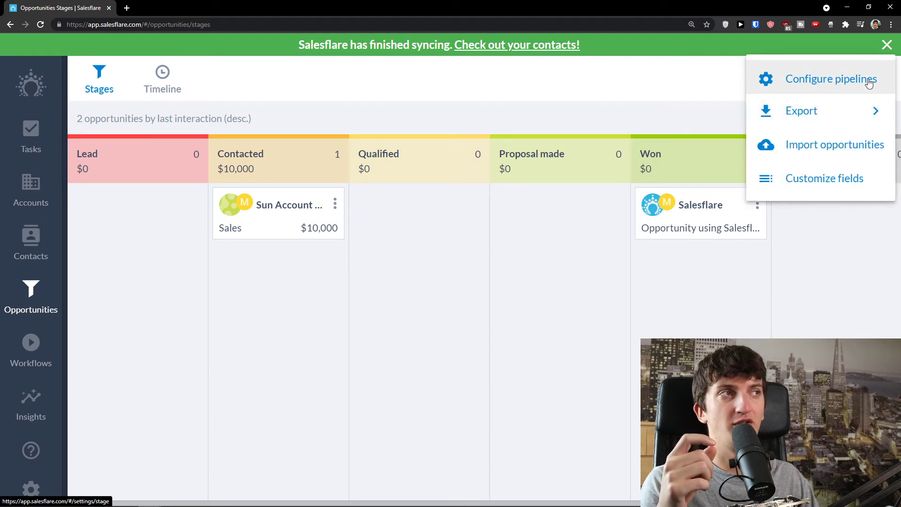
Open pipeline configuration and confirm the Contacted stage's settings with UPDATE.
click(684, 111)
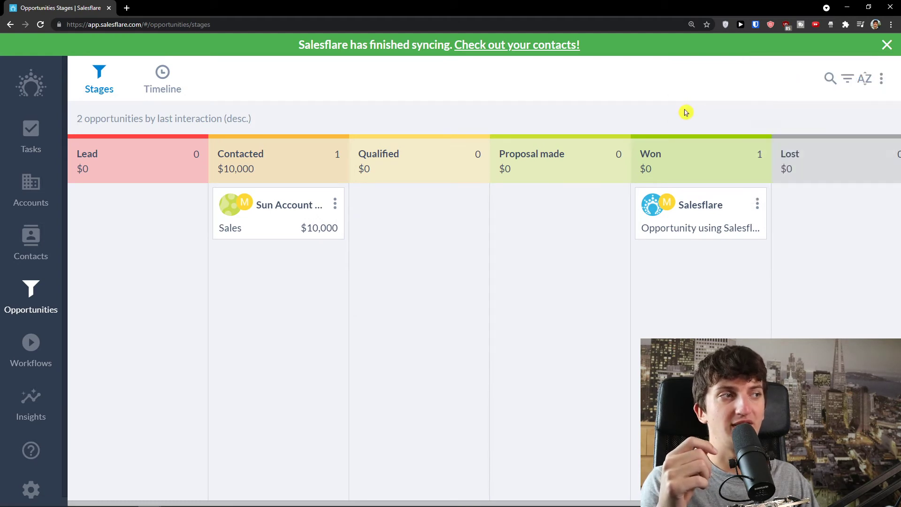
click(881, 79)
click(845, 80)
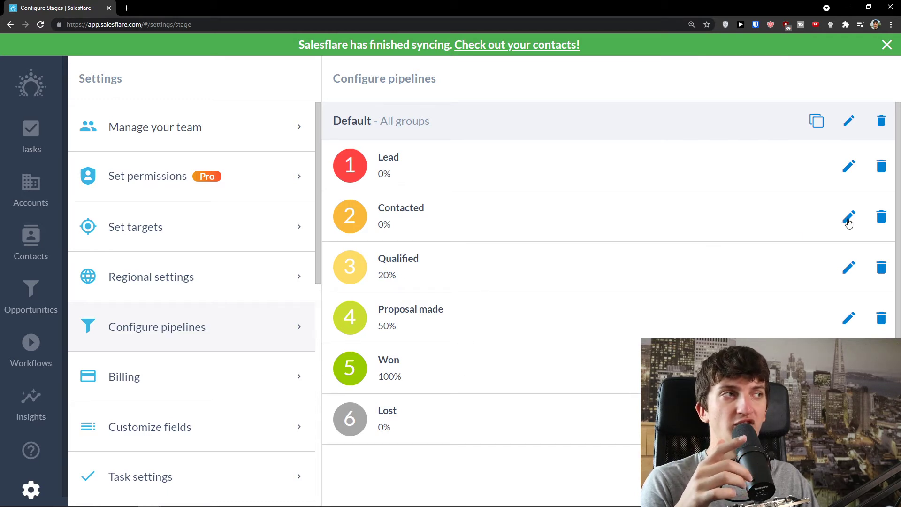
click(848, 218)
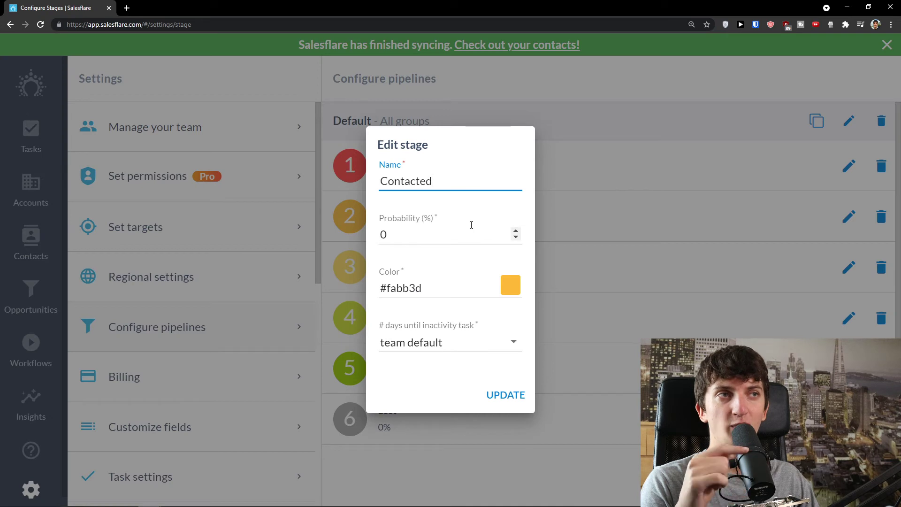
click(503, 396)
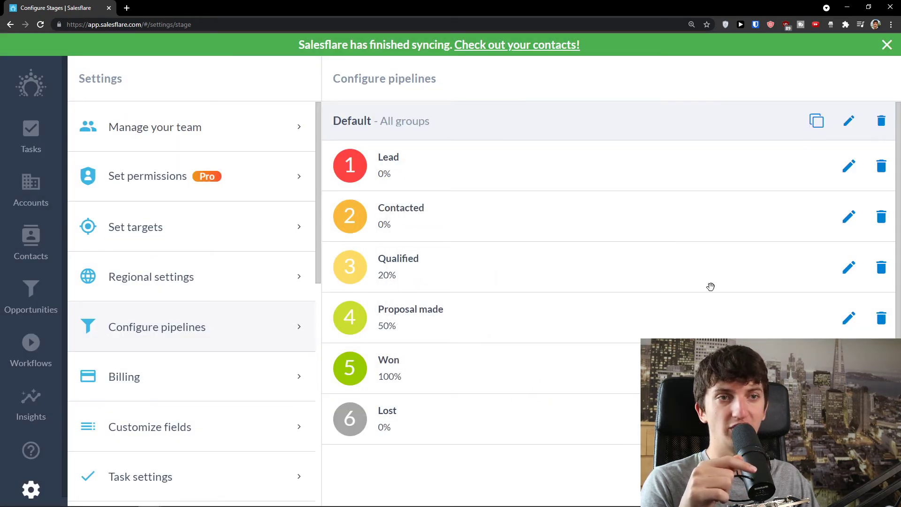
Browse Task settings and Set targets, then return to the Default pipeline's stage configuration.
click(225, 481)
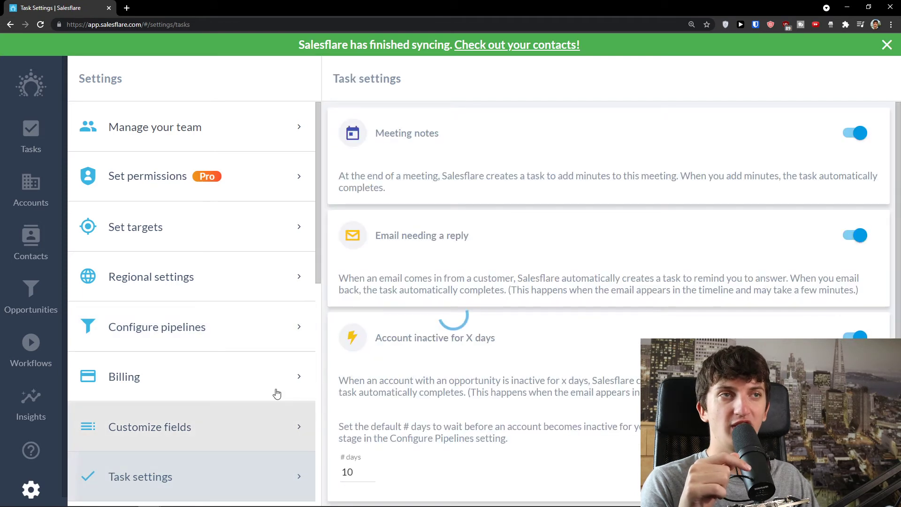
click(217, 241)
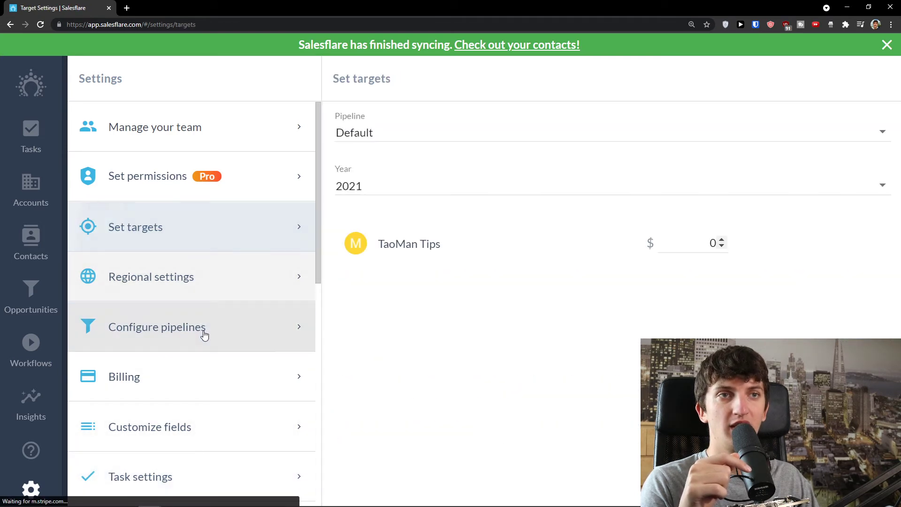
click(203, 329)
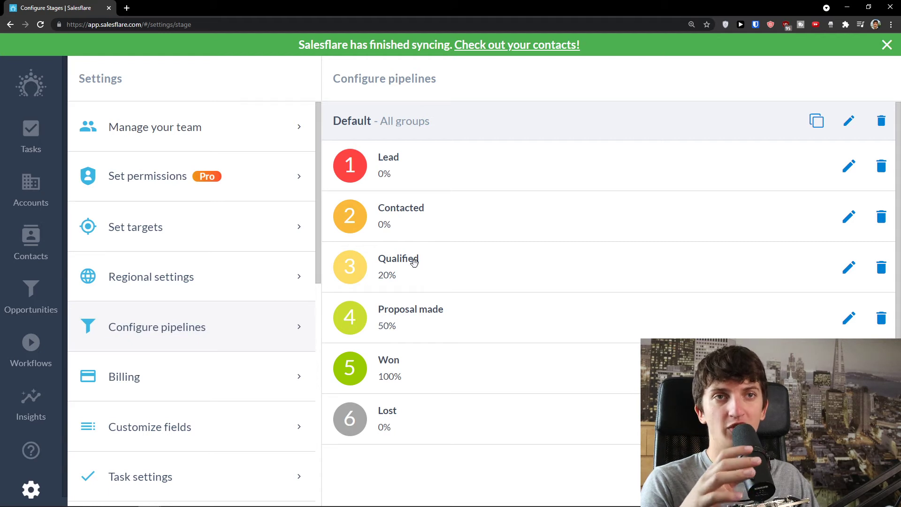
click(30, 293)
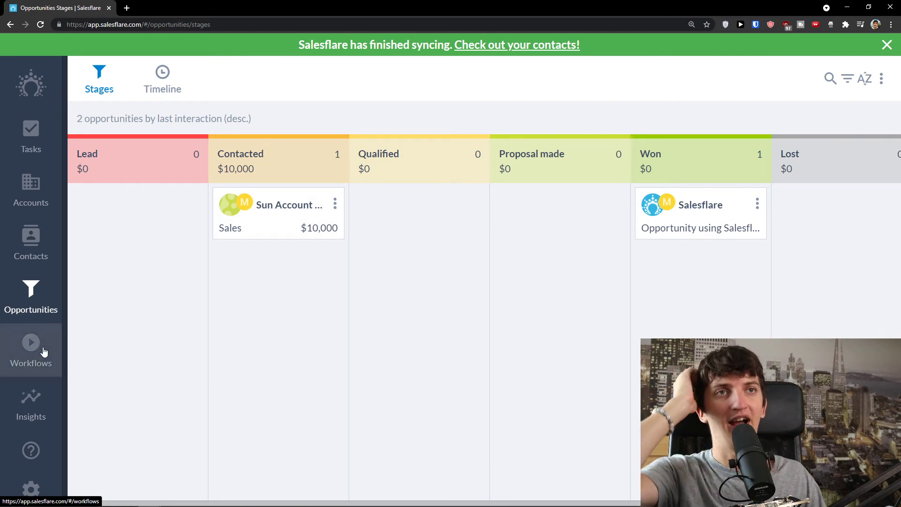
click(881, 79)
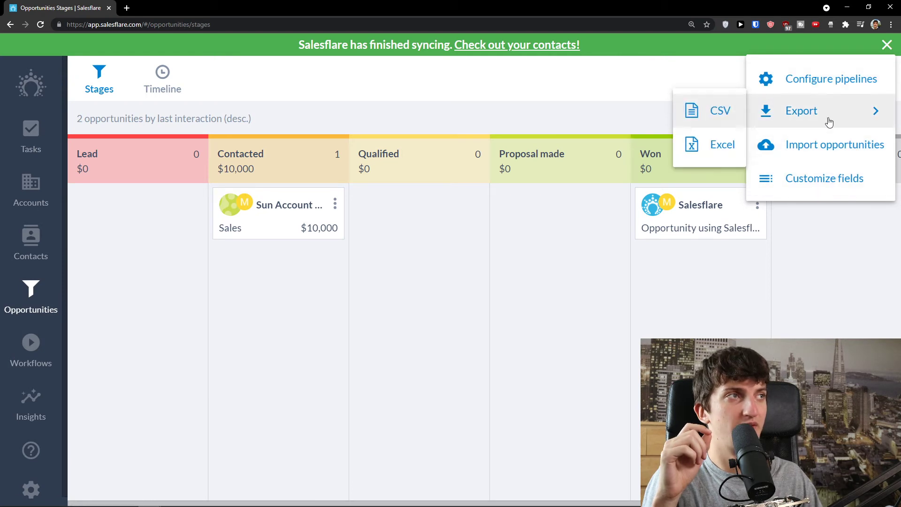
click(825, 83)
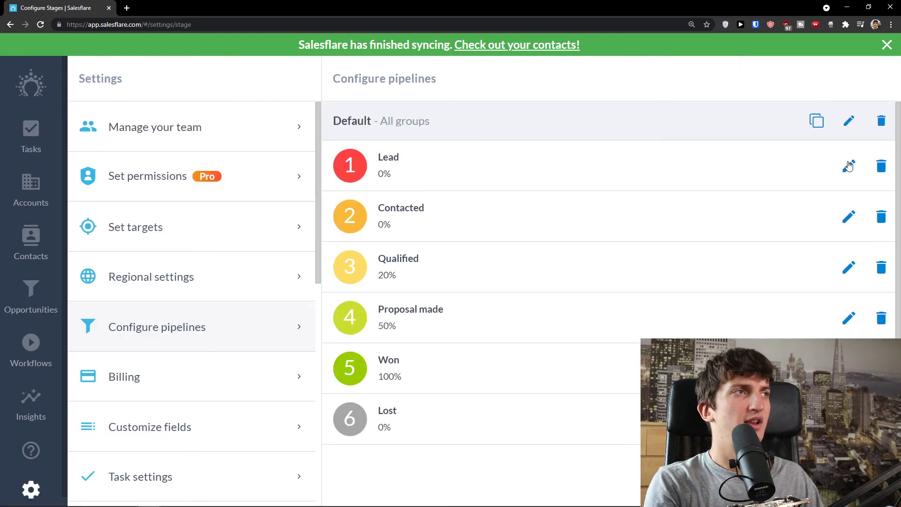
Rename the Lead pipeline stage to 'Leadious' and save the change.
click(849, 166)
click(457, 181)
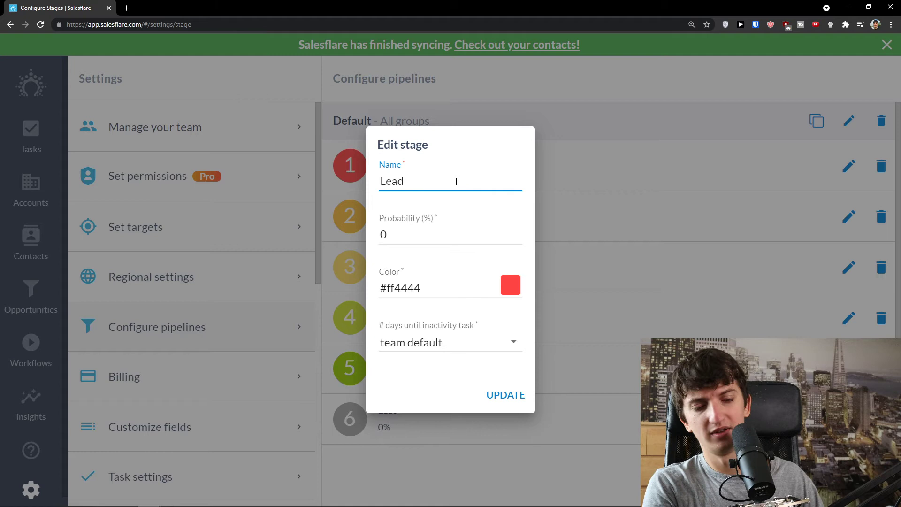
key(BackSpace)
key(BackSpace)
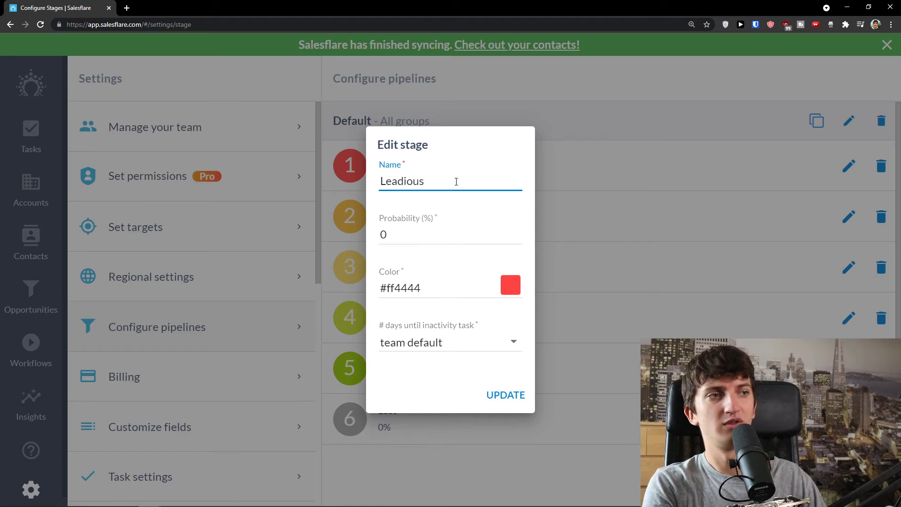
click(519, 400)
click(127, 8)
key(ctrl+w)
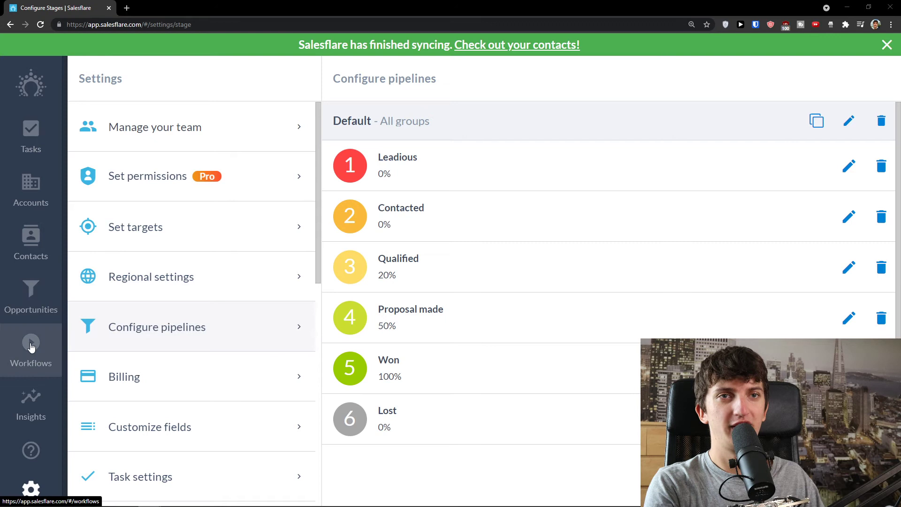
Start a new workflow in Workflows and bring up its audience chooser.
click(31, 347)
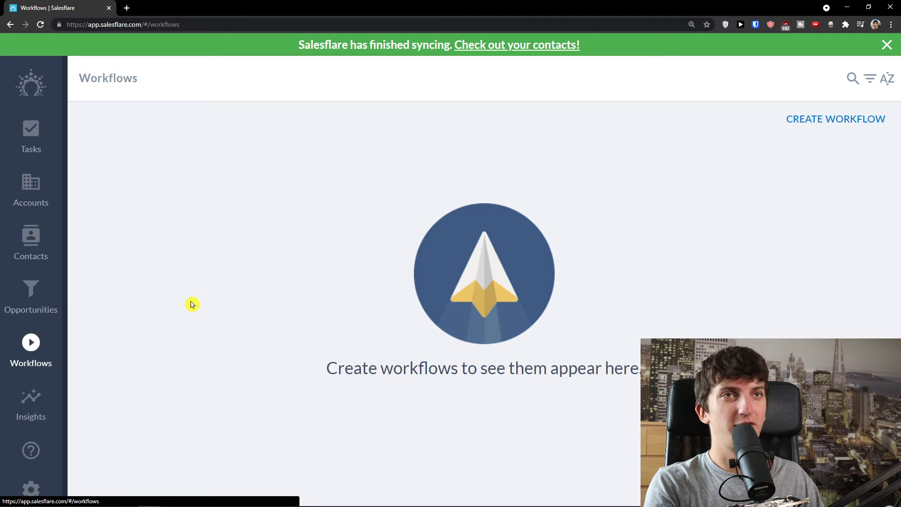
click(815, 118)
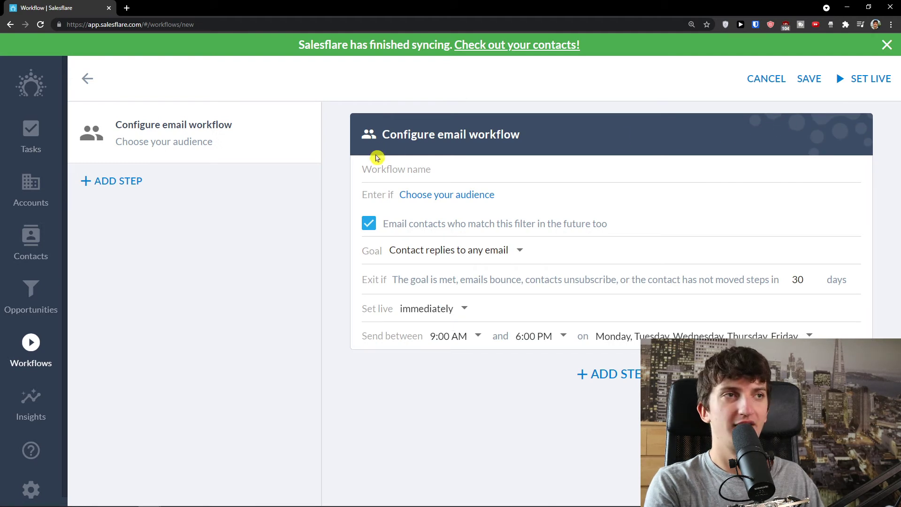
click(435, 196)
scroll(577, 233, down, 2)
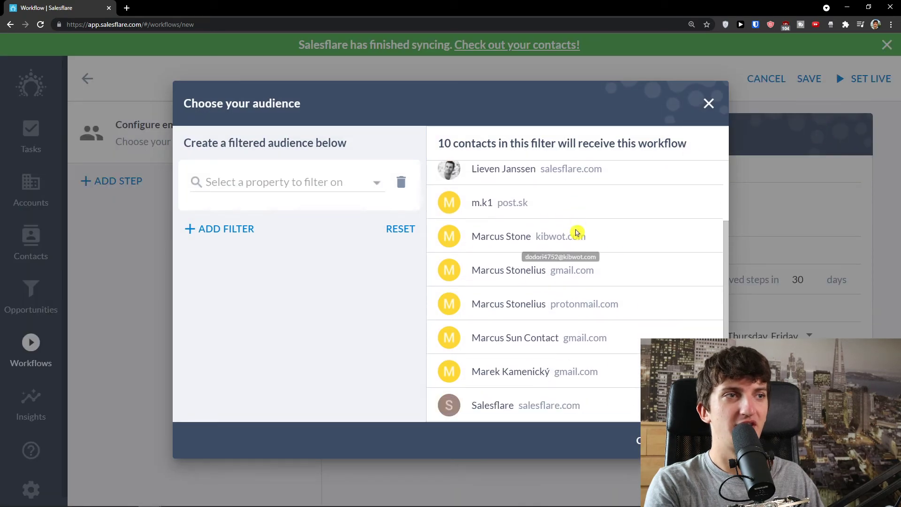
scroll(587, 282, up, 1)
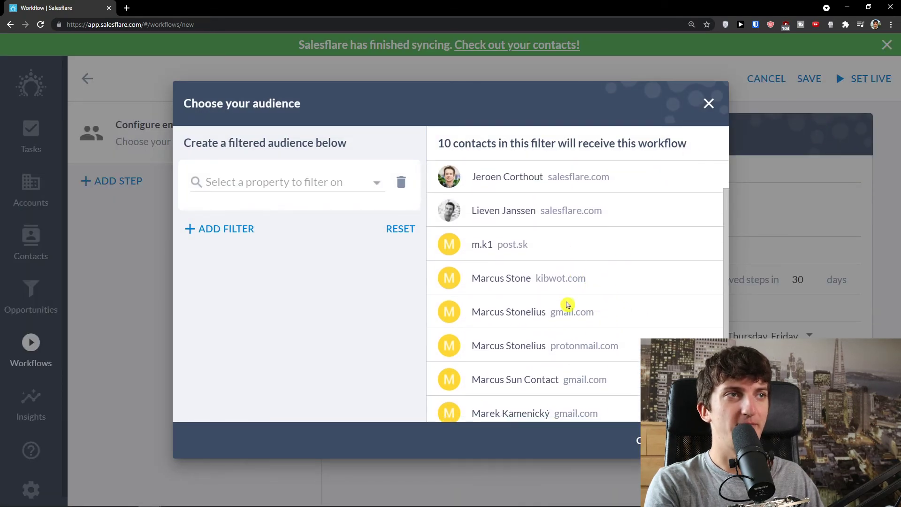
scroll(567, 305, down, 1)
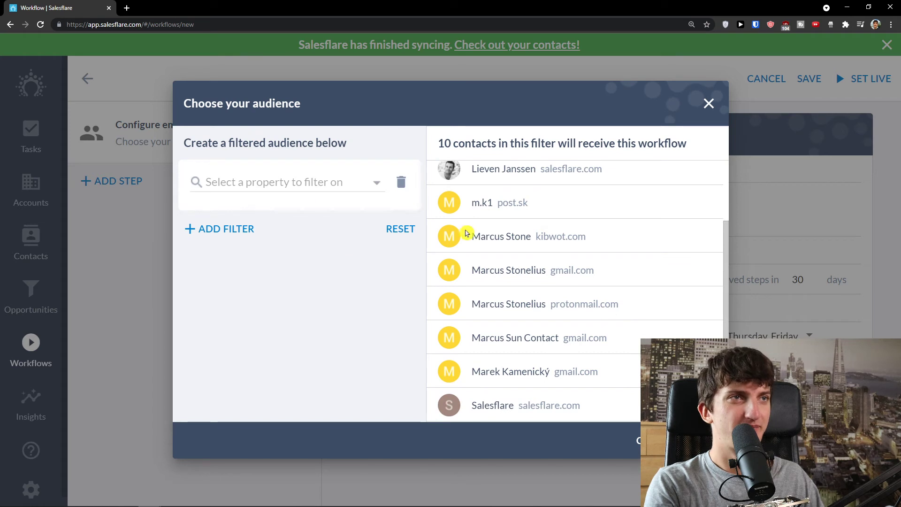
drag(511, 207, 455, 204)
scroll(474, 251, up, 2)
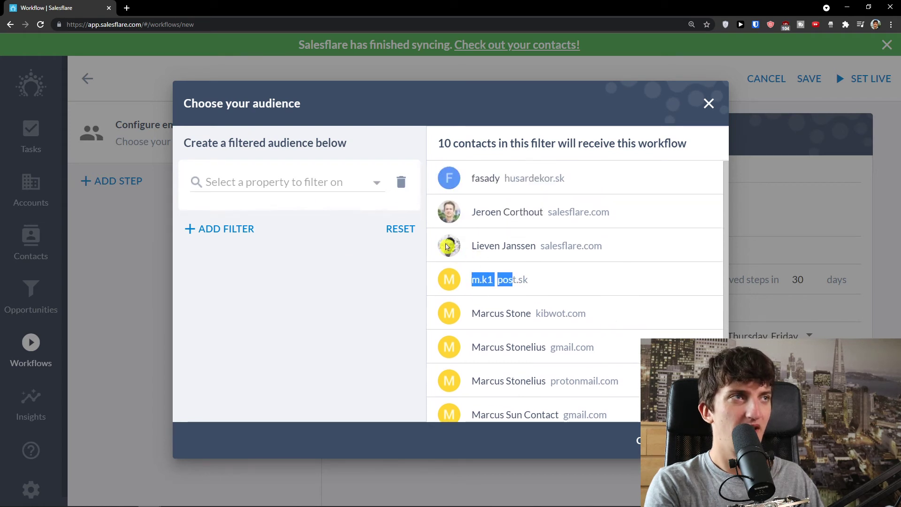
Add an Account filter to the audience, then reset it and close the chooser.
click(222, 184)
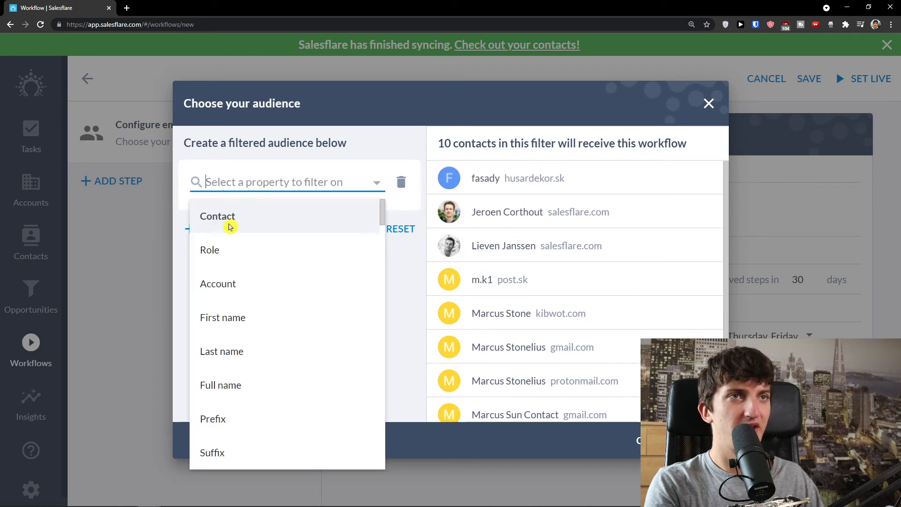
click(253, 287)
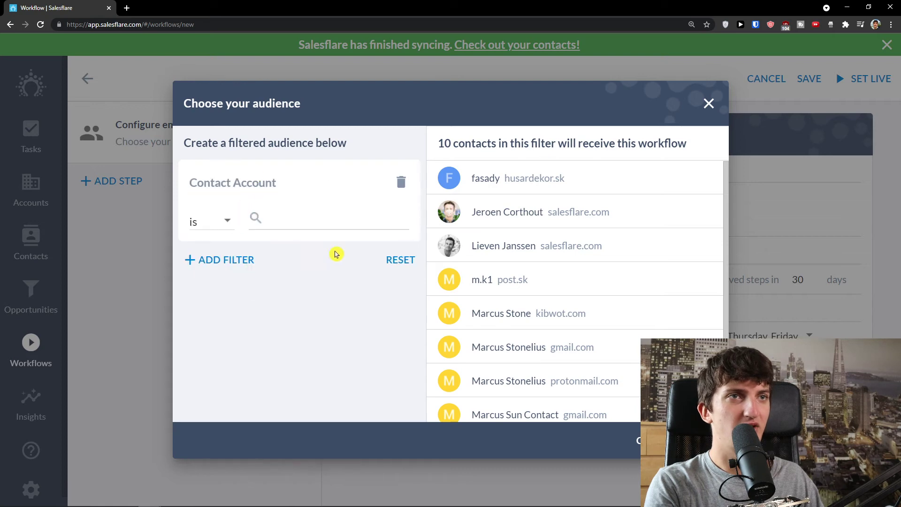
click(401, 259)
click(520, 306)
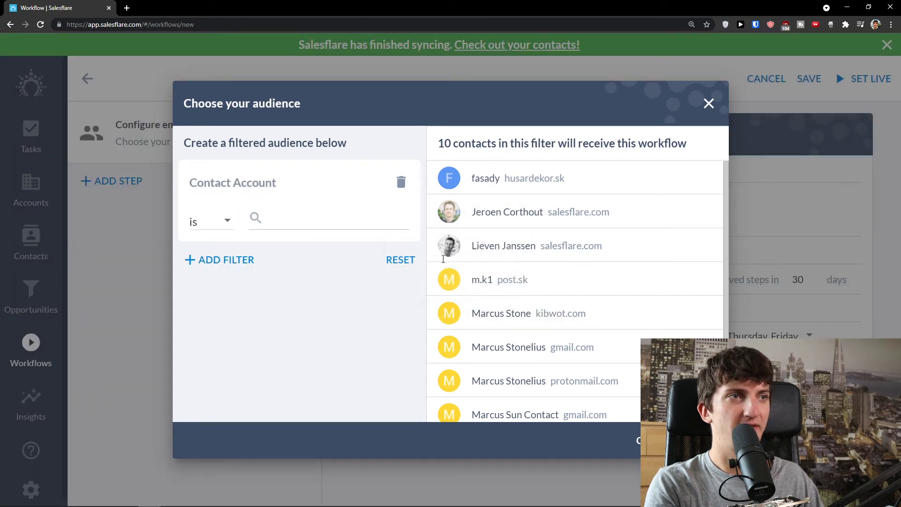
click(640, 439)
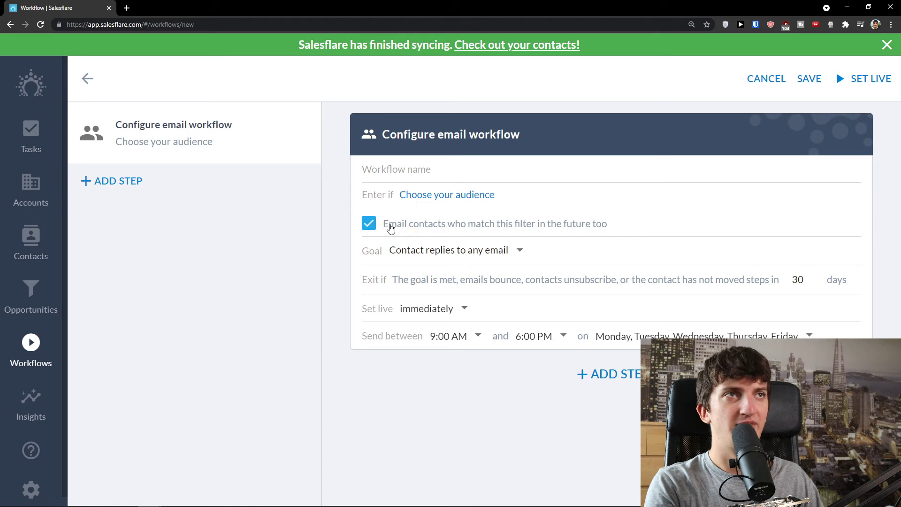
Set the workflow goal to 'Contact opens any email' and name it 'Opens Email'.
click(887, 45)
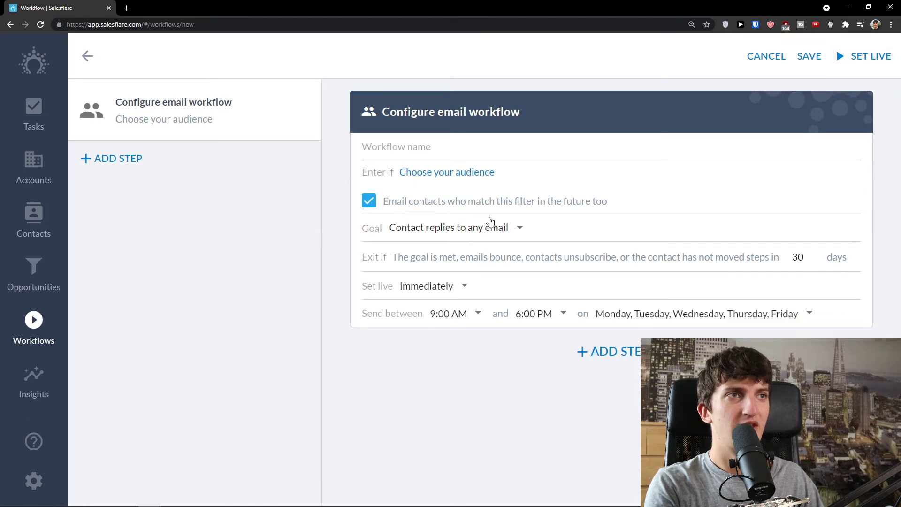
click(486, 230)
click(417, 255)
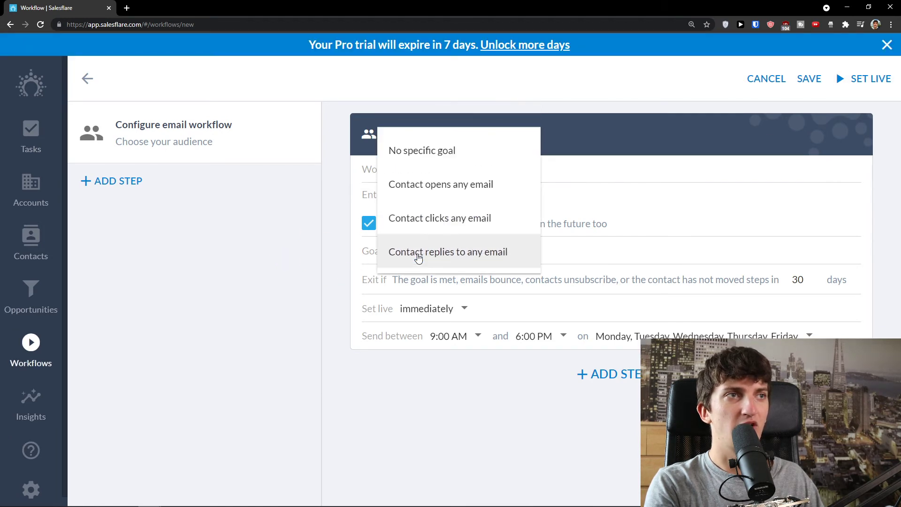
click(461, 197)
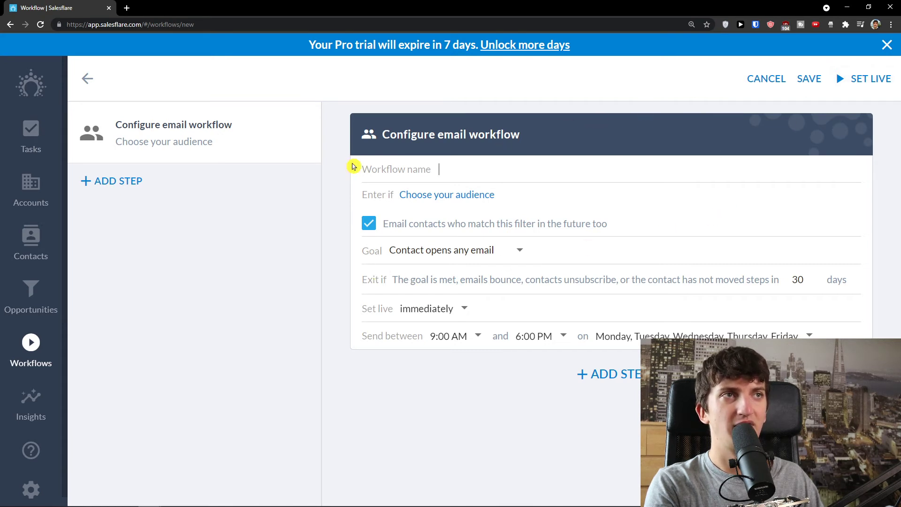
key(BackSpace)
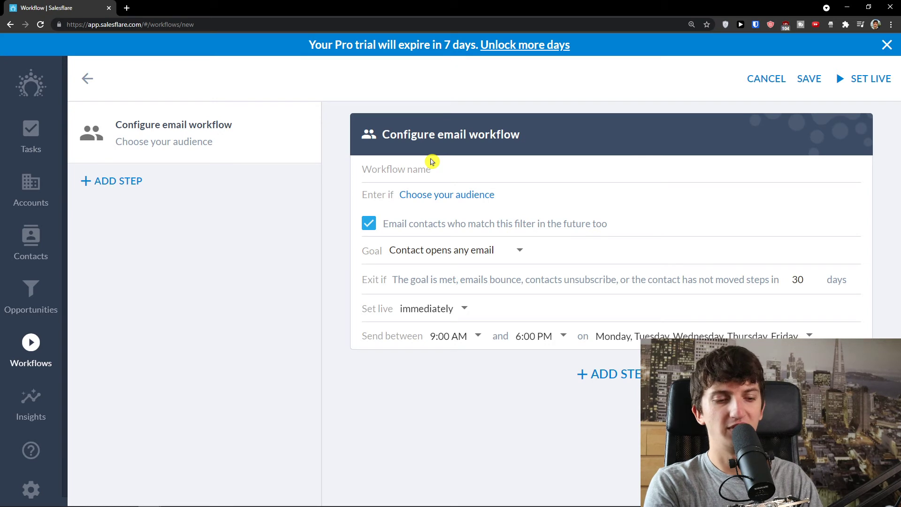
text(Opens Email)
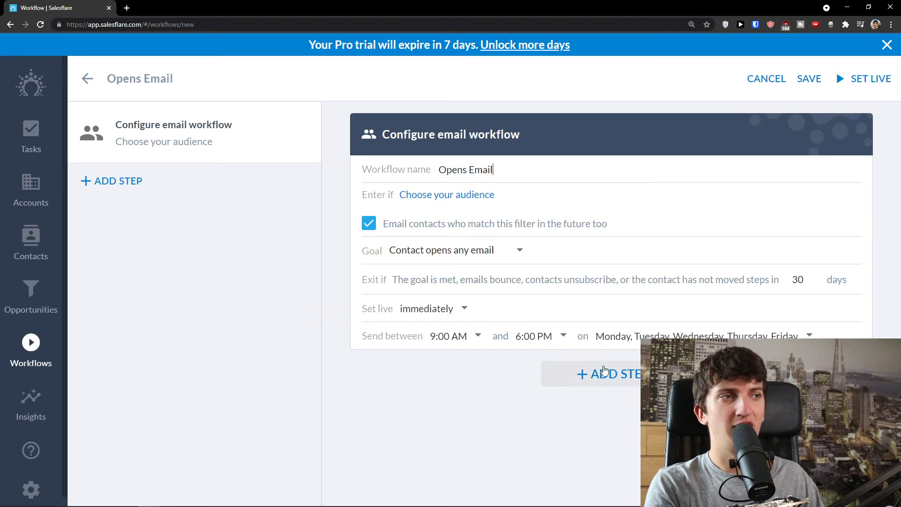
Add a Send an email step to the Opens Email workflow and look over its contents.
click(597, 380)
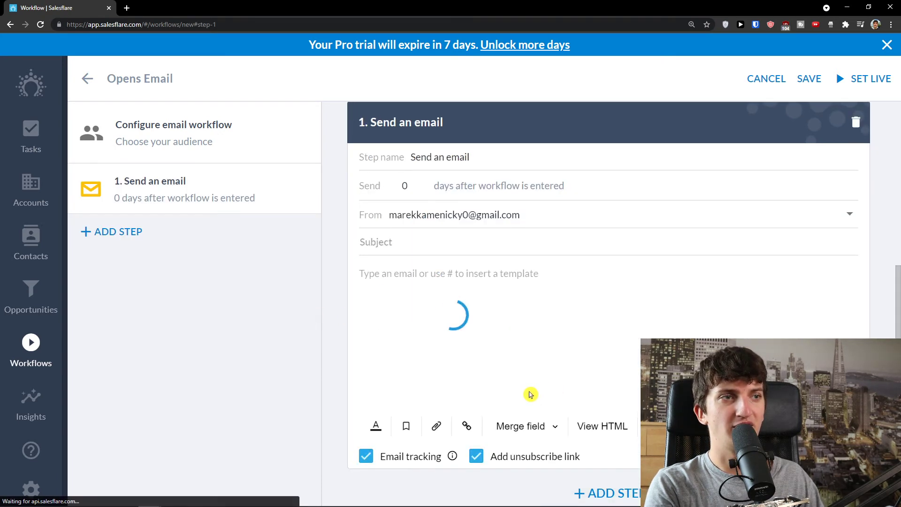
scroll(529, 393, up, 5)
scroll(515, 387, up, 1)
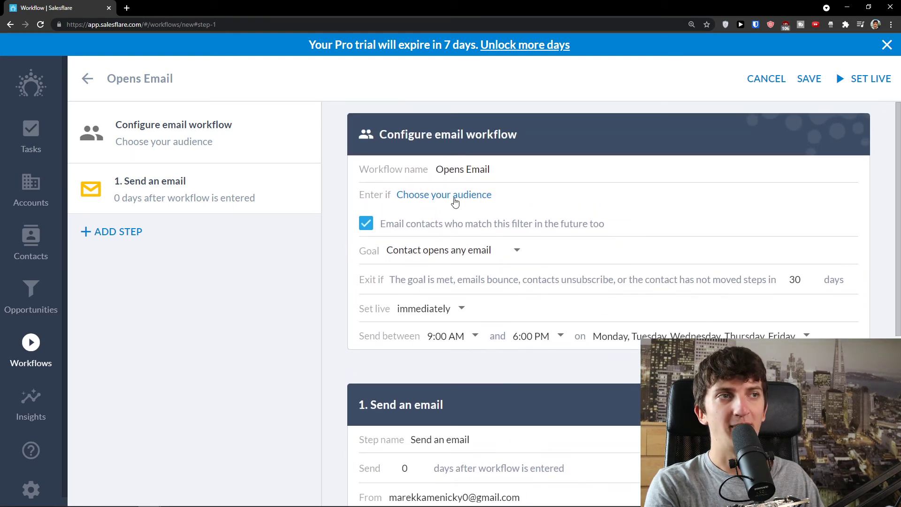
scroll(455, 232, down, 1)
scroll(455, 239, up, 1)
scroll(454, 244, down, 5)
scroll(454, 249, up, 5)
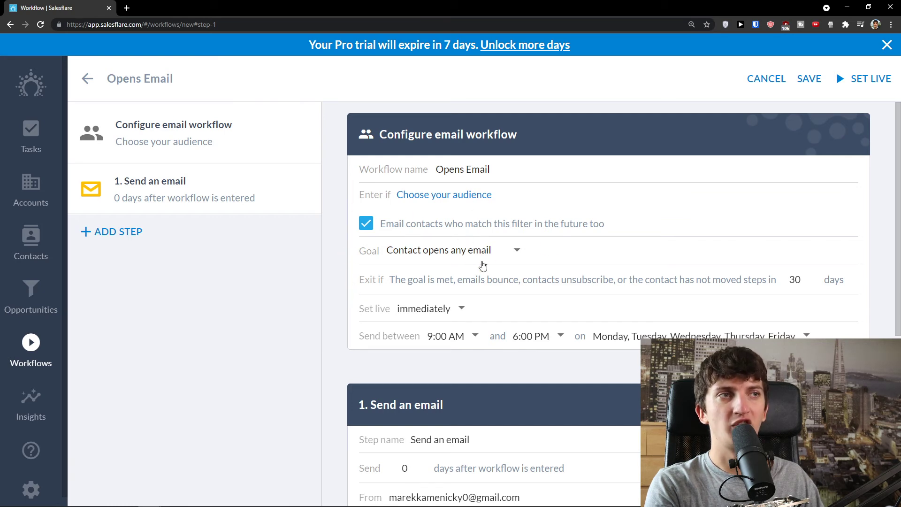
Check the 30-day inactivity exit period and scroll back through the workflow's settings.
drag(405, 281, 710, 278)
double_click(756, 280)
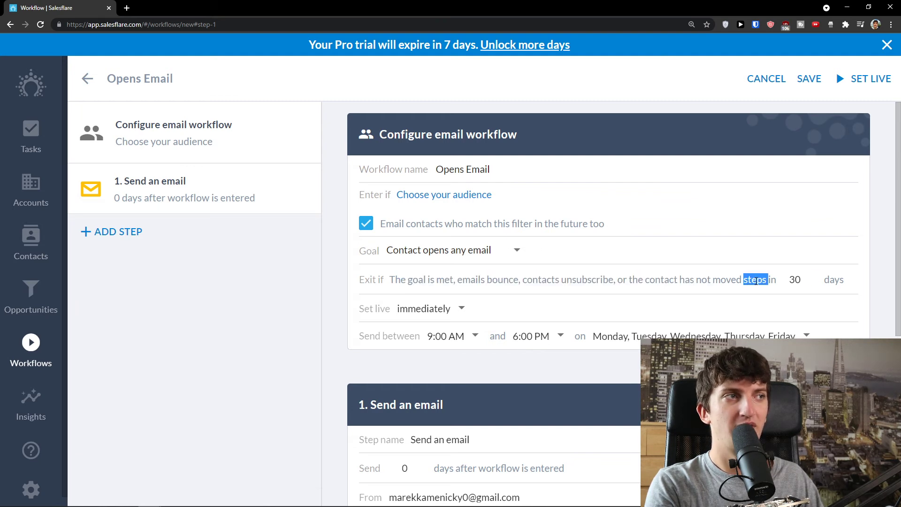
click(812, 285)
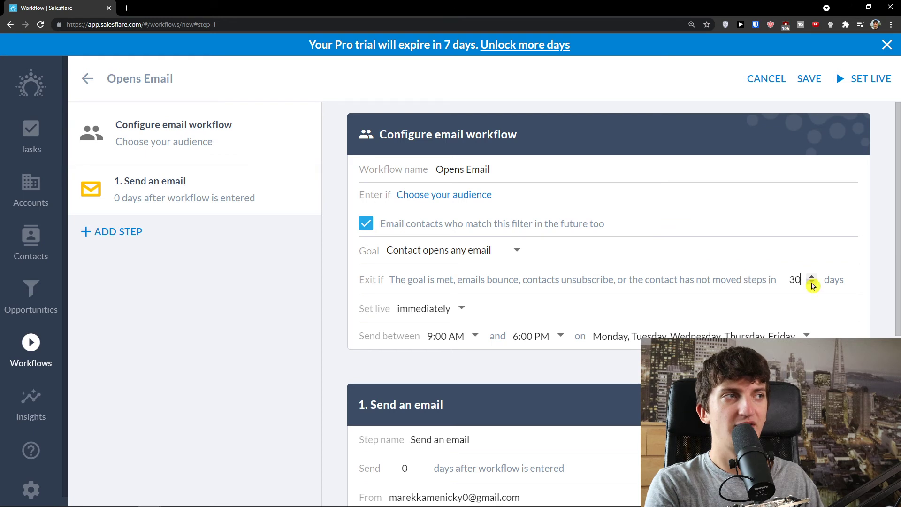
scroll(424, 319, down, 1)
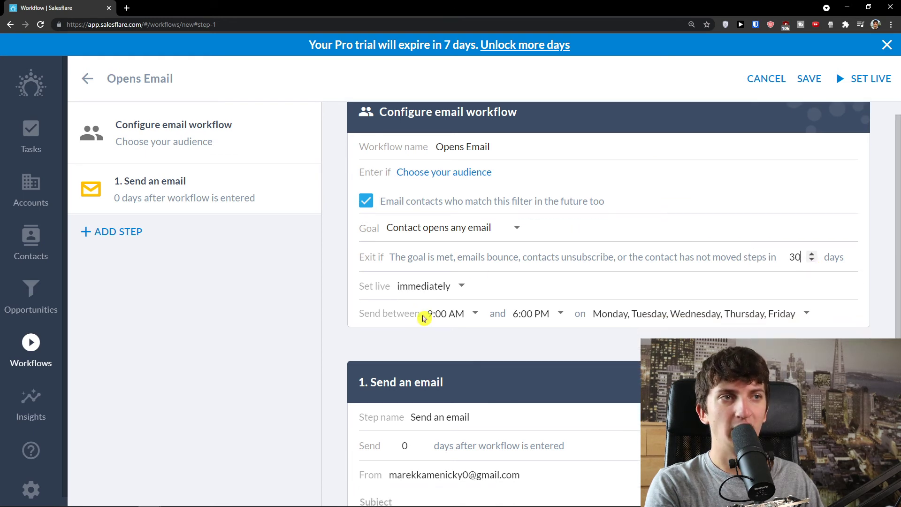
scroll(463, 314, down, 2)
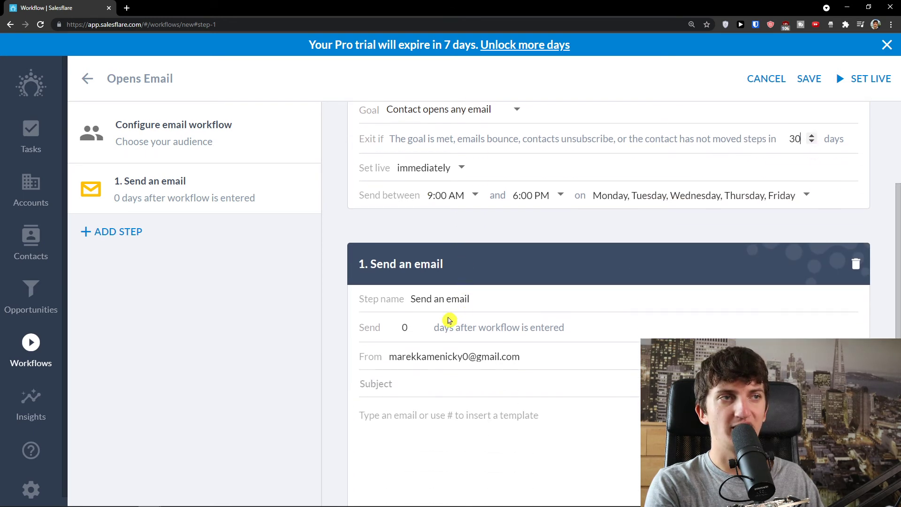
scroll(452, 304, down, 1)
scroll(452, 304, down, 2)
scroll(447, 306, up, 1)
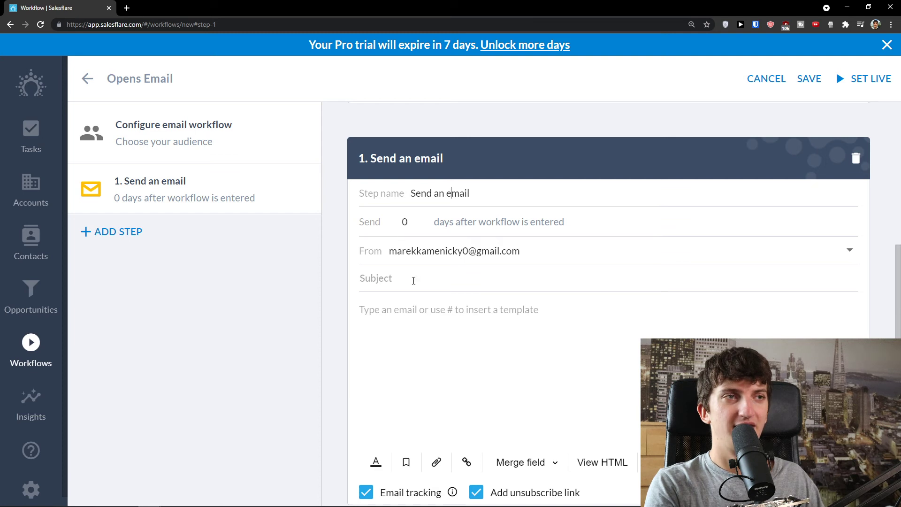
scroll(374, 330, down, 1)
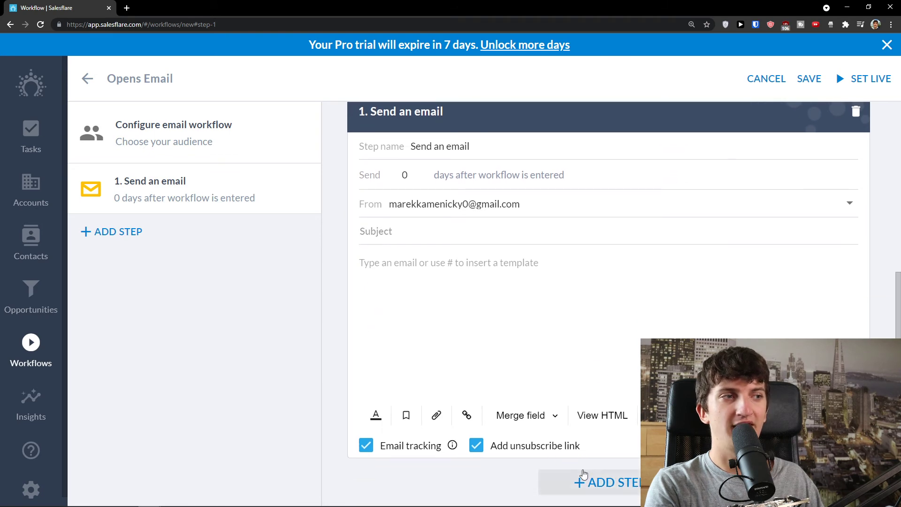
scroll(473, 342, up, 3)
scroll(473, 341, up, 3)
click(207, 125)
click(463, 196)
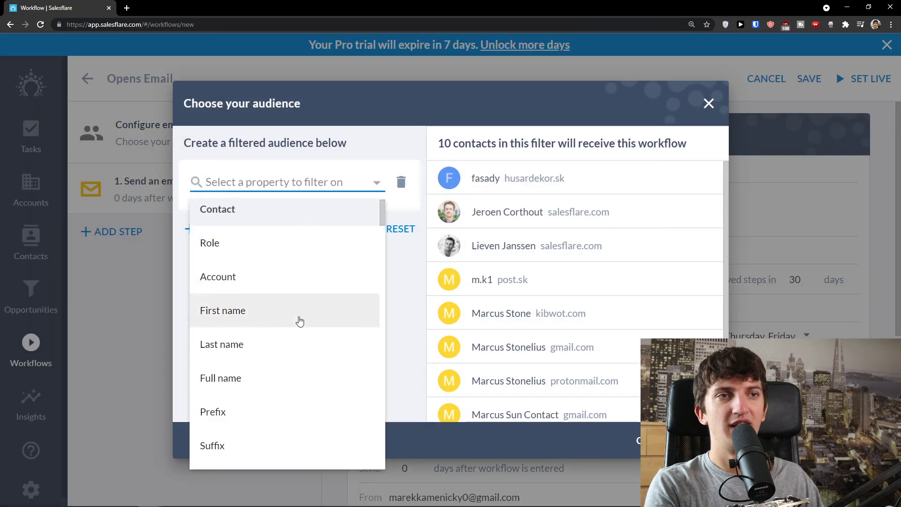
scroll(308, 367, down, 2)
scroll(308, 367, down, 3)
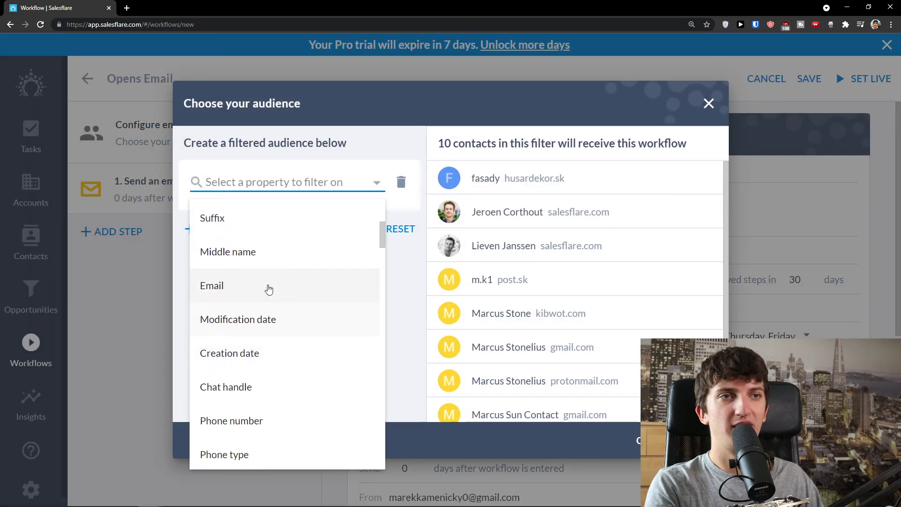
click(269, 288)
click(239, 225)
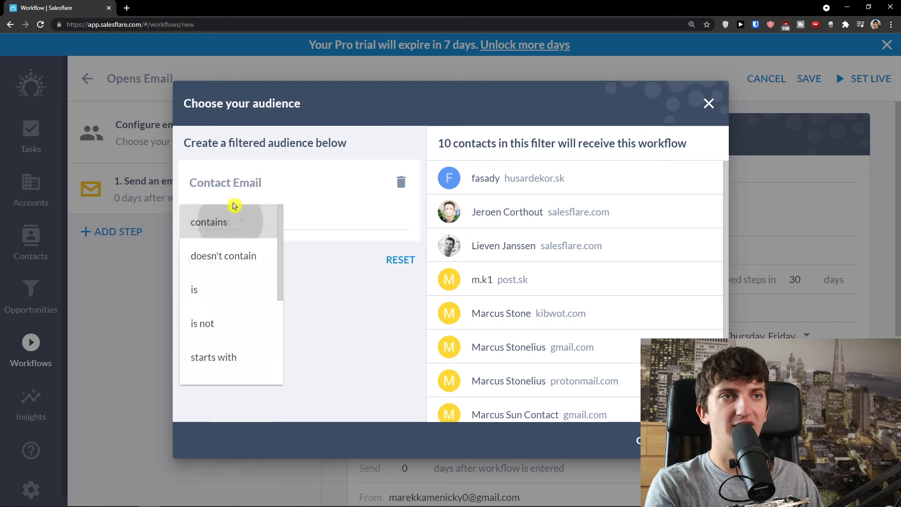
click(233, 221)
click(401, 182)
click(326, 176)
scroll(315, 329, down, 15)
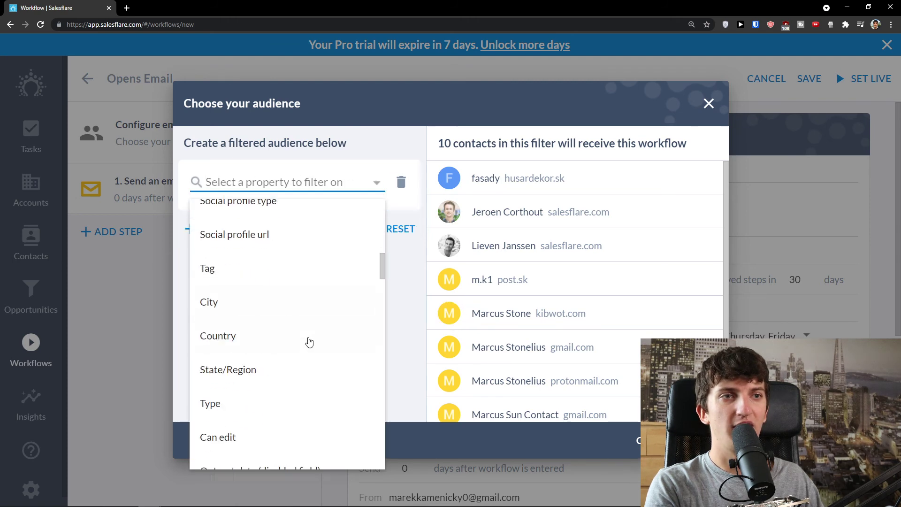
scroll(309, 342, down, 10)
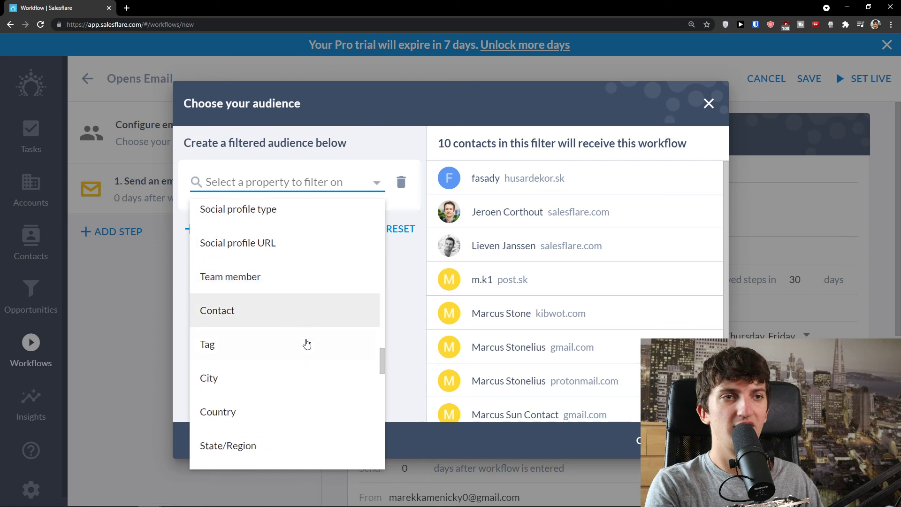
scroll(307, 344, down, 6)
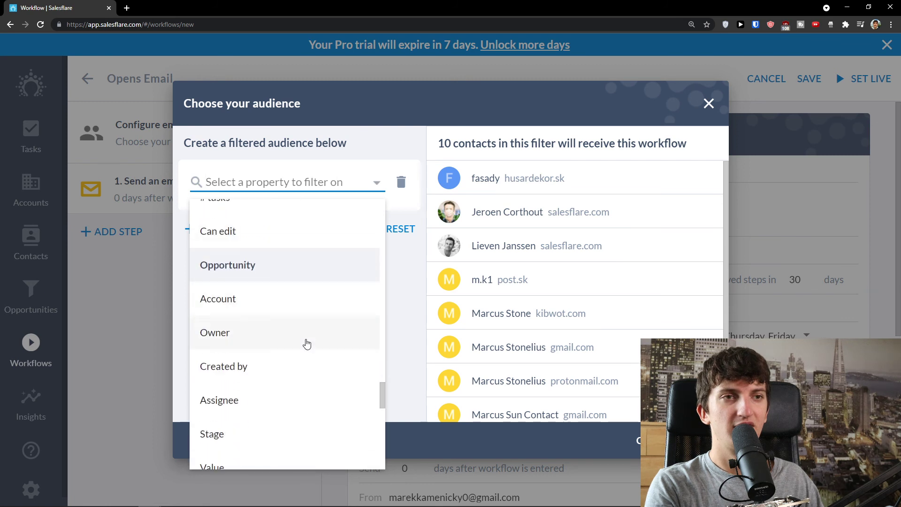
click(275, 281)
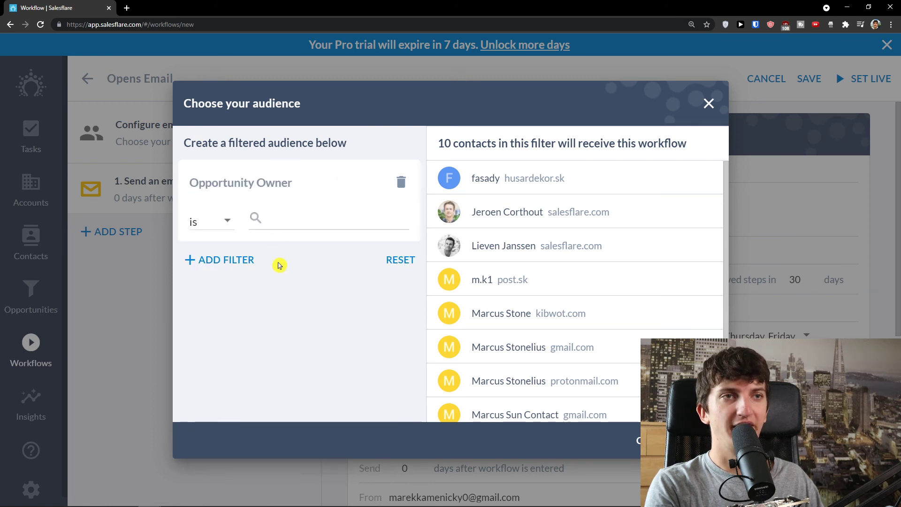
click(272, 217)
click(294, 243)
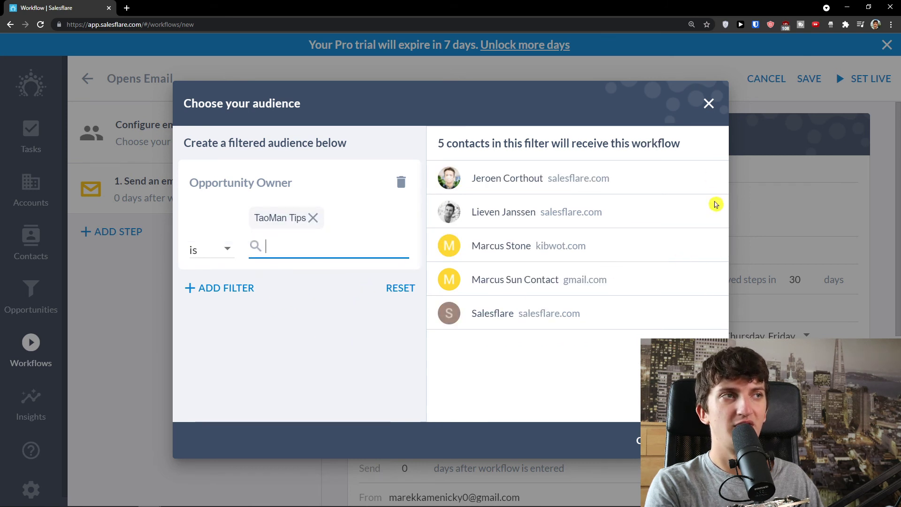
click(702, 95)
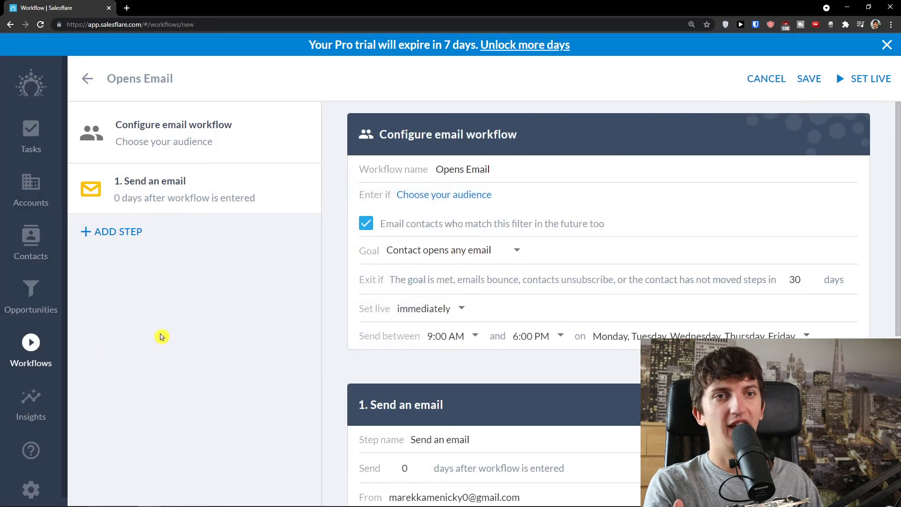
Leave for Insights and discard the unsaved Opens Email workflow draft.
click(29, 403)
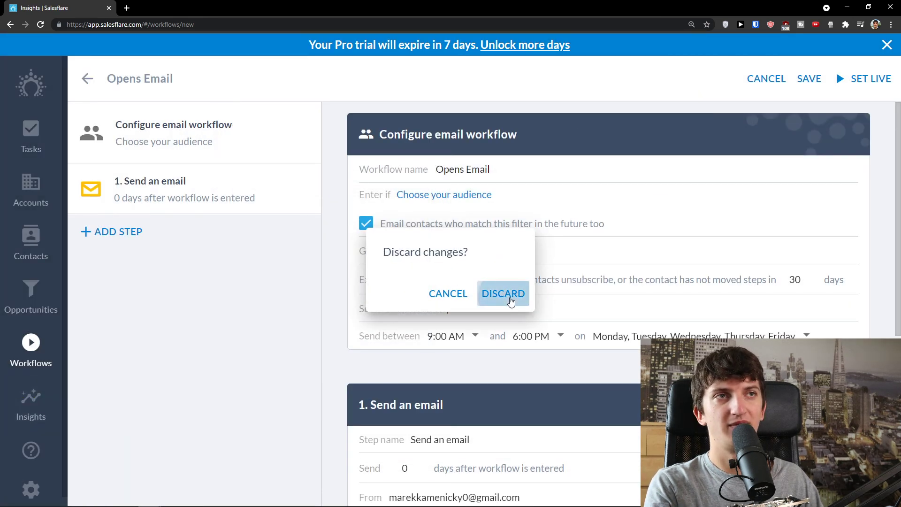
click(509, 298)
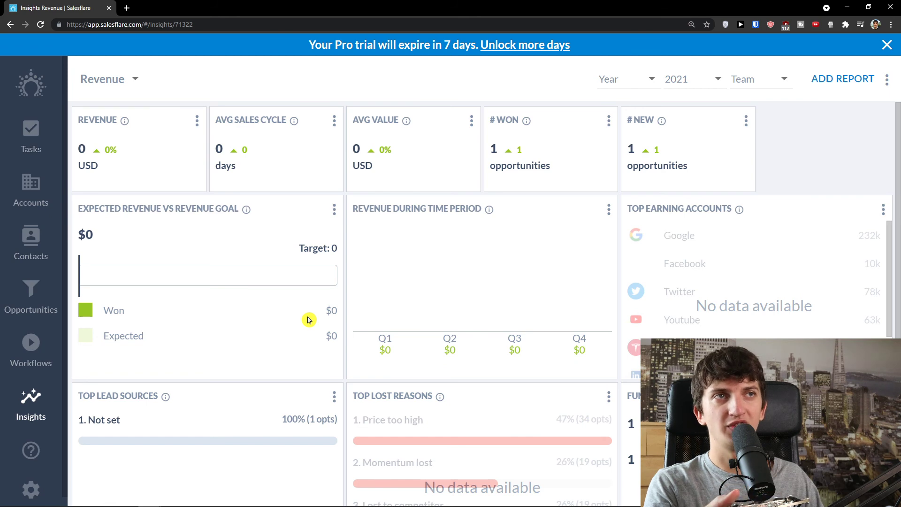
click(128, 8)
Scroll through the Revenue insights dashboard, then go to the account settings.
drag(129, 9, 0, 115)
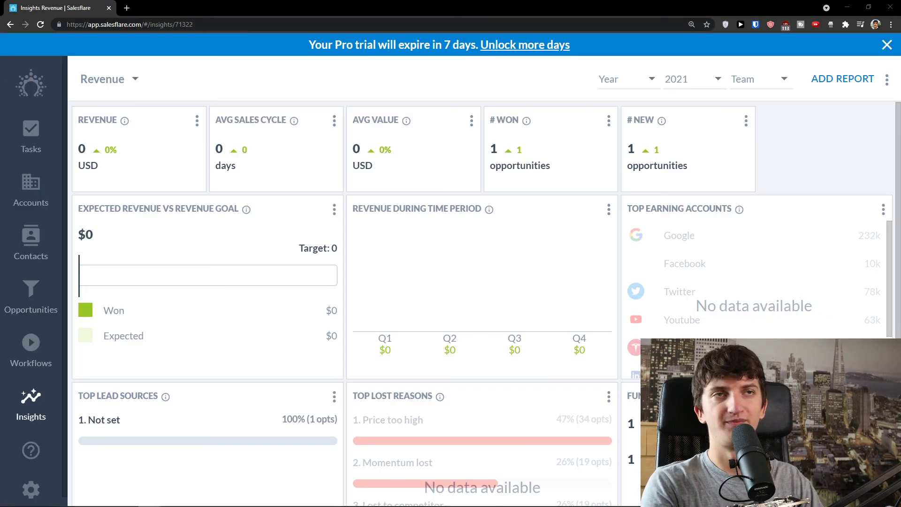
scroll(583, 362, down, 1)
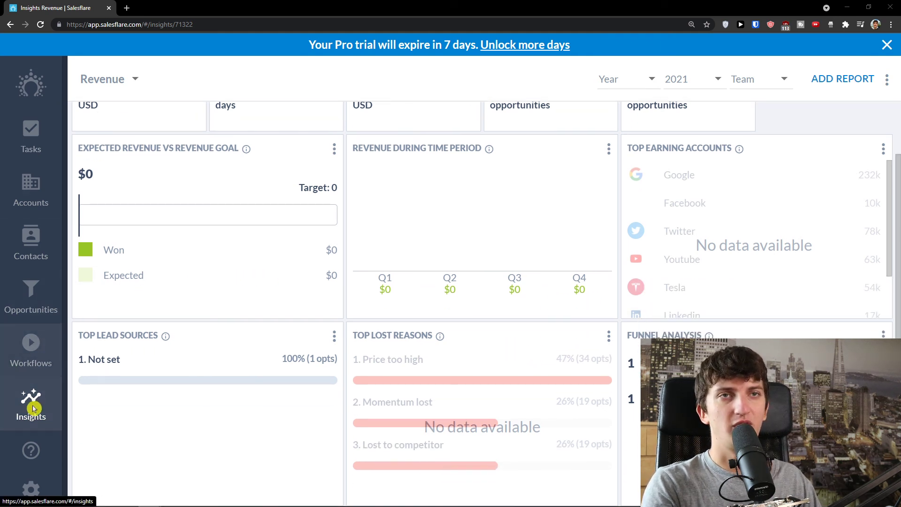
click(31, 489)
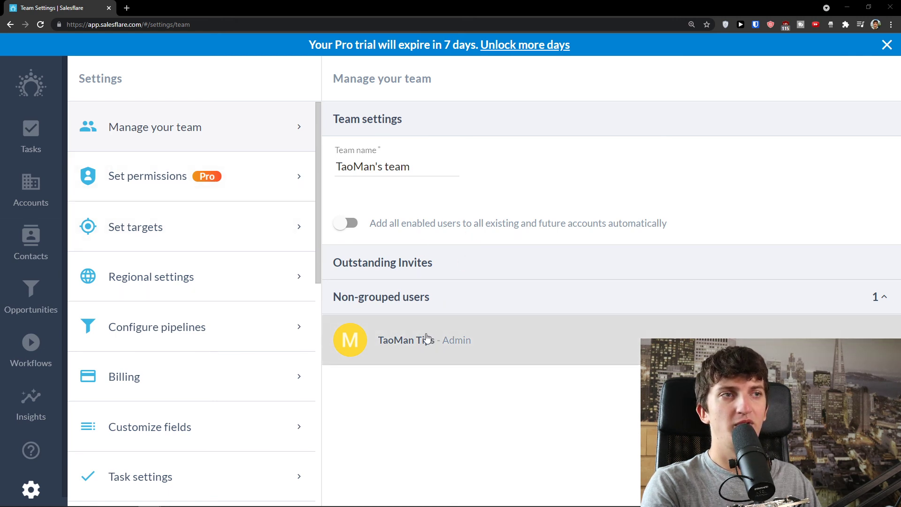
Review the Manage your team page, then view the team's permission roles.
scroll(282, 366, down, 2)
scroll(275, 371, up, 1)
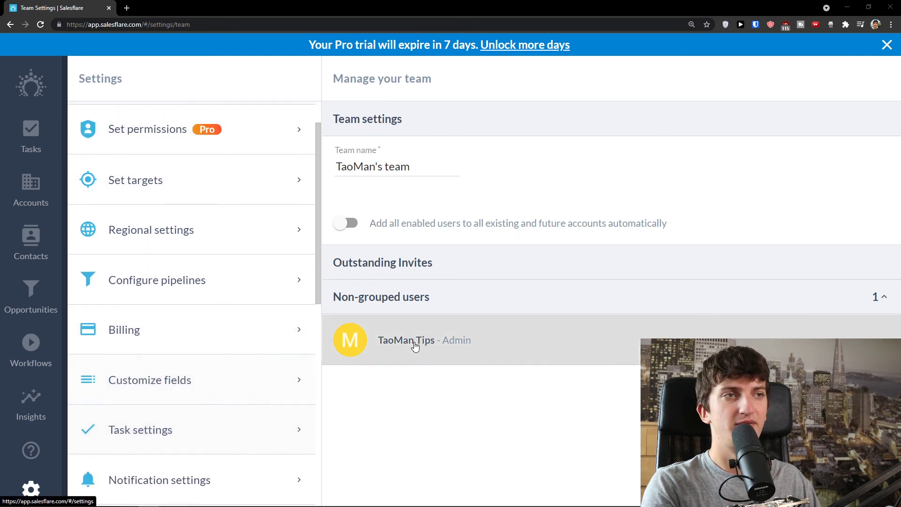
scroll(278, 154, up, 1)
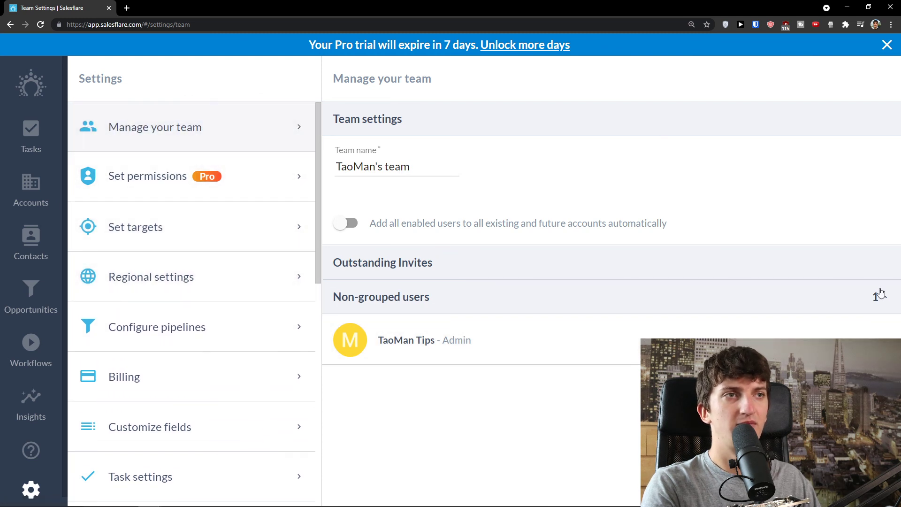
click(183, 183)
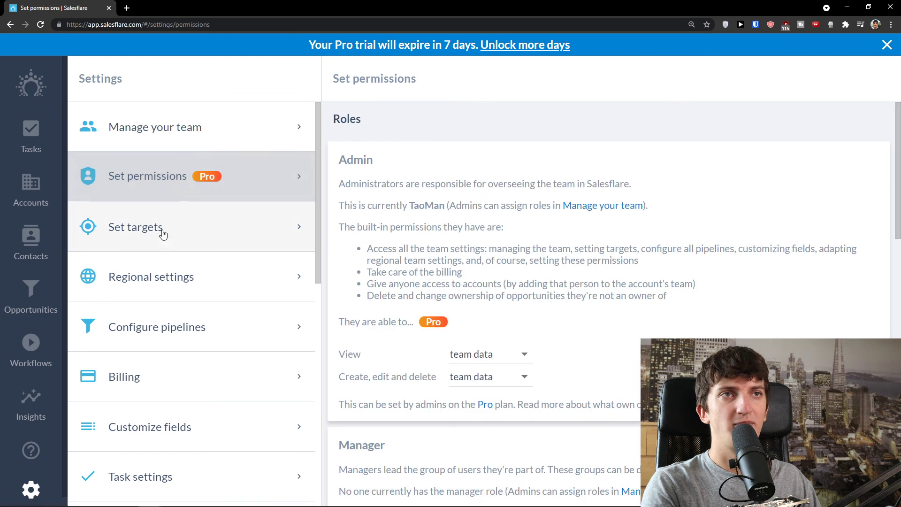
Look through the revenue targets set per user.
click(184, 231)
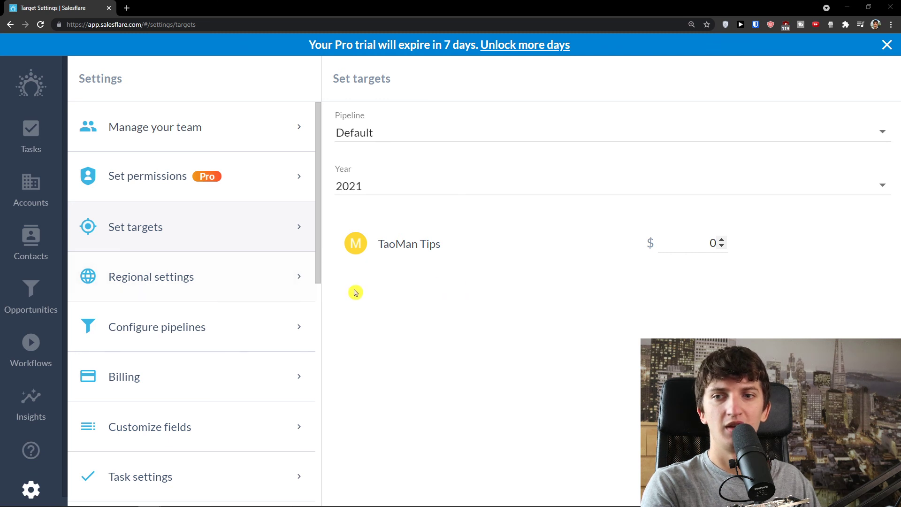
scroll(295, 304, down, 1)
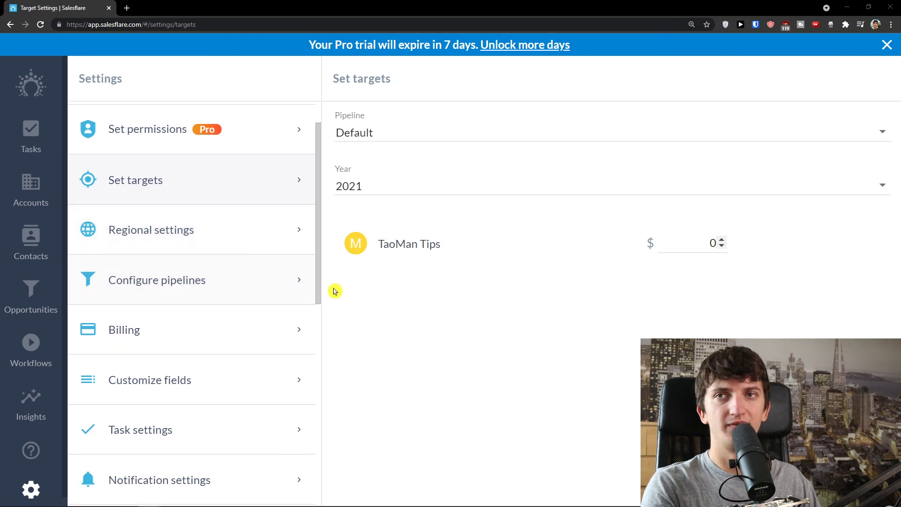
scroll(231, 314, down, 2)
scroll(207, 291, down, 1)
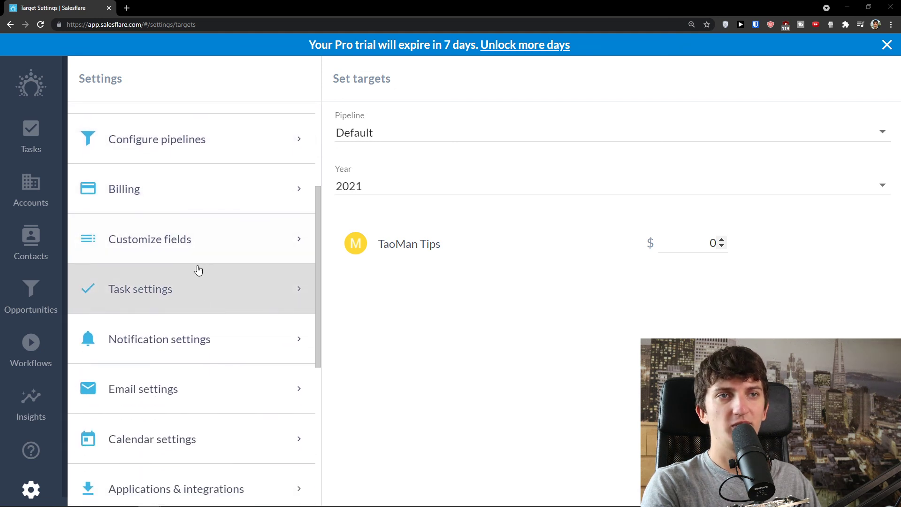
Browse task and email settings, ending on Calendar settings showing no calendars connected.
click(185, 288)
scroll(185, 282, down, 2)
click(184, 295)
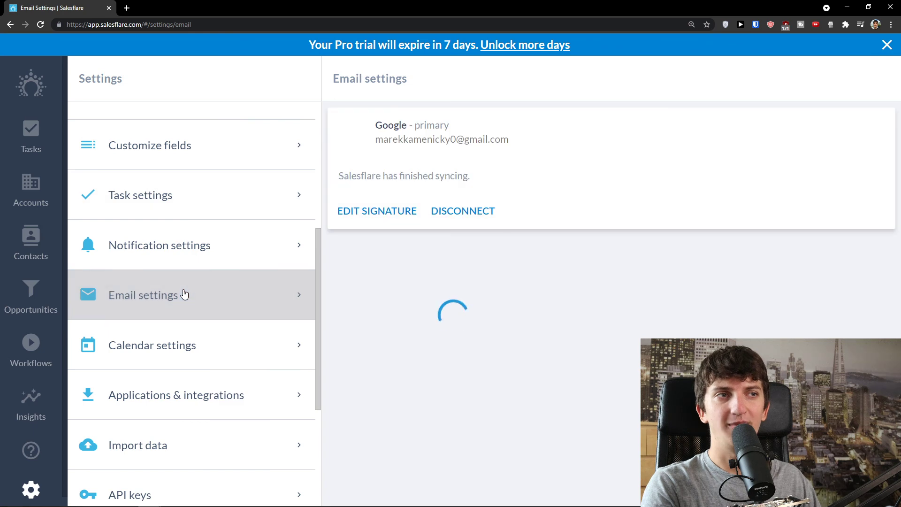
scroll(178, 296, down, 1)
click(161, 308)
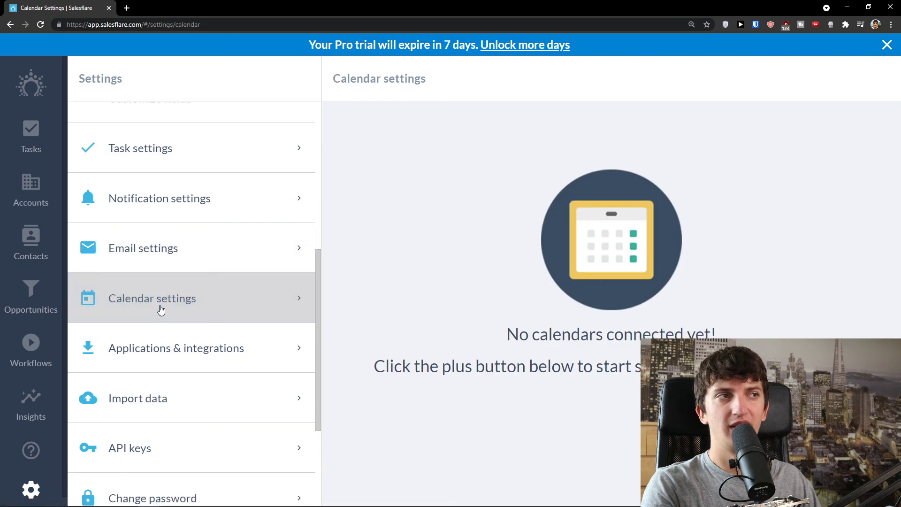
scroll(161, 309, up, 6)
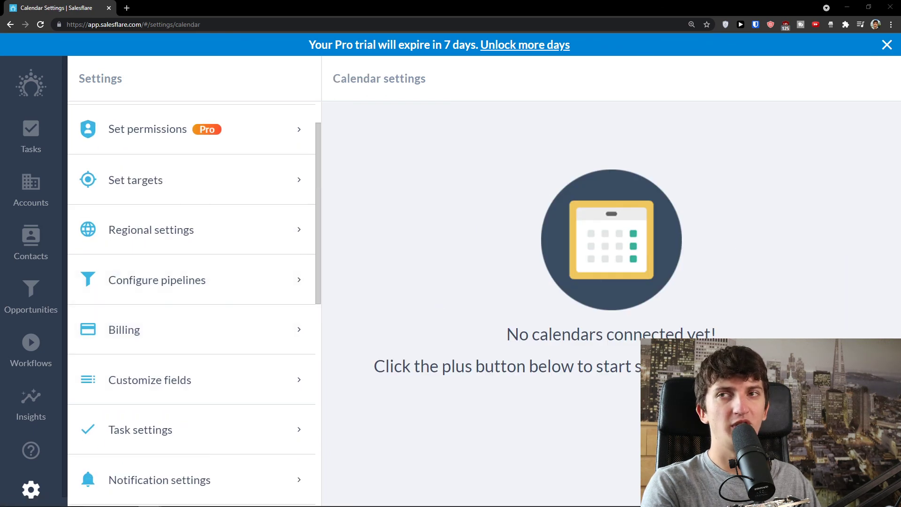